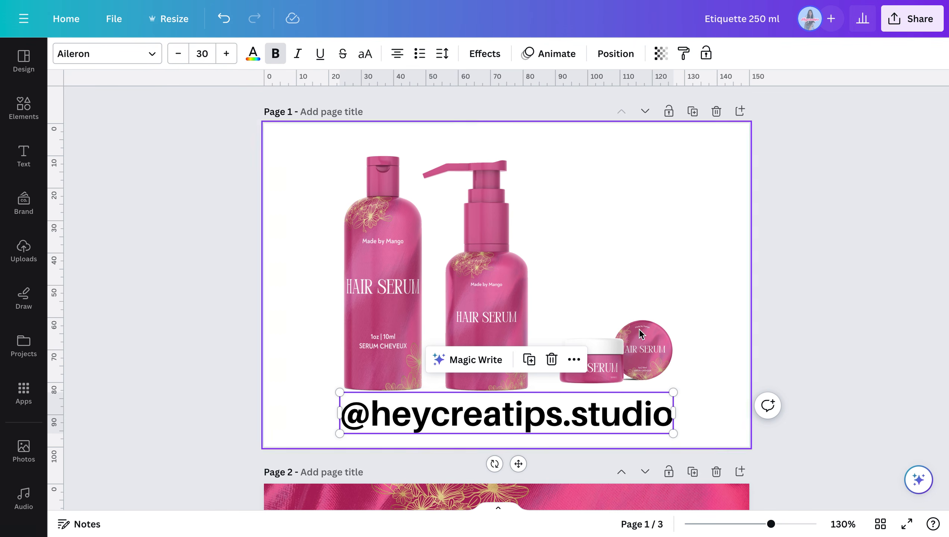
double_click(652, 417)
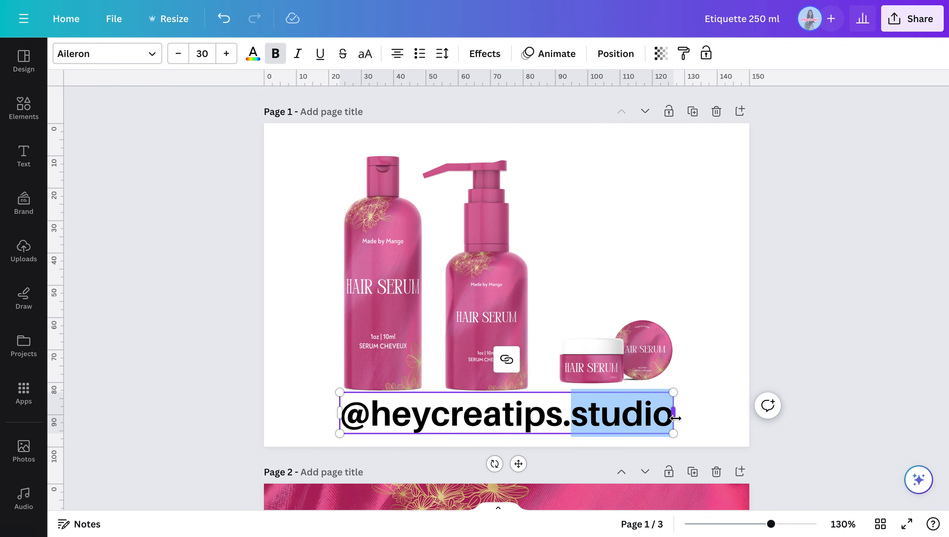
key("BackSpace")
key("BackSpace")
left_click(706, 393)
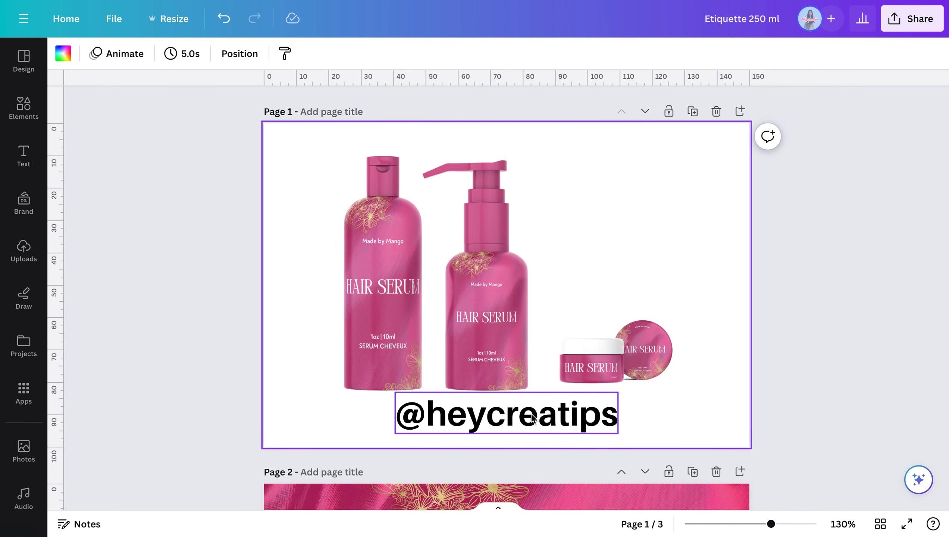
- Delete the handle text below the product mockups on page 1
scroll(531, 414, "down", 7)
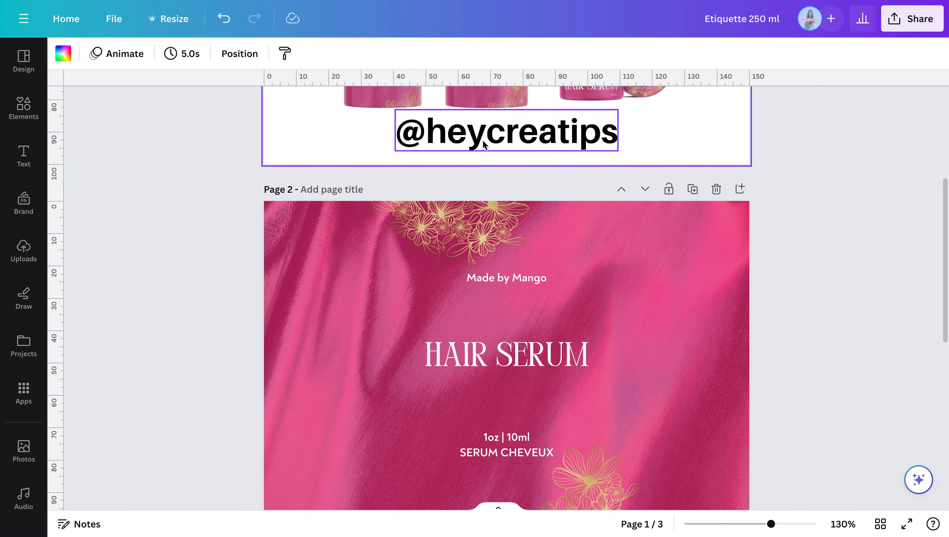
left_click(483, 140)
key("BackSpace")
scroll(483, 270, "down", 3)
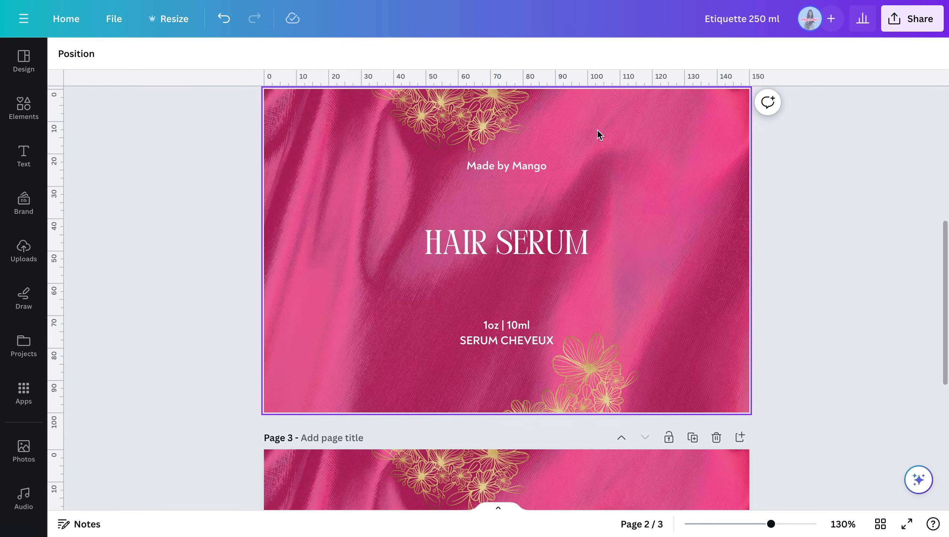
- Move the tall flip-cap bottle mockup on page 1 slightly left, away from the pump bottle
scroll(618, 310, "up", 5)
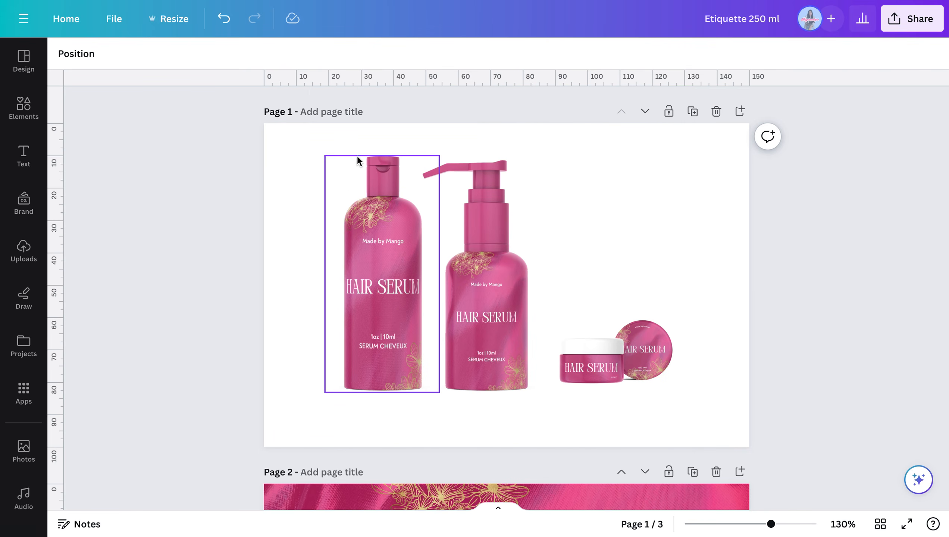
left_click(380, 265)
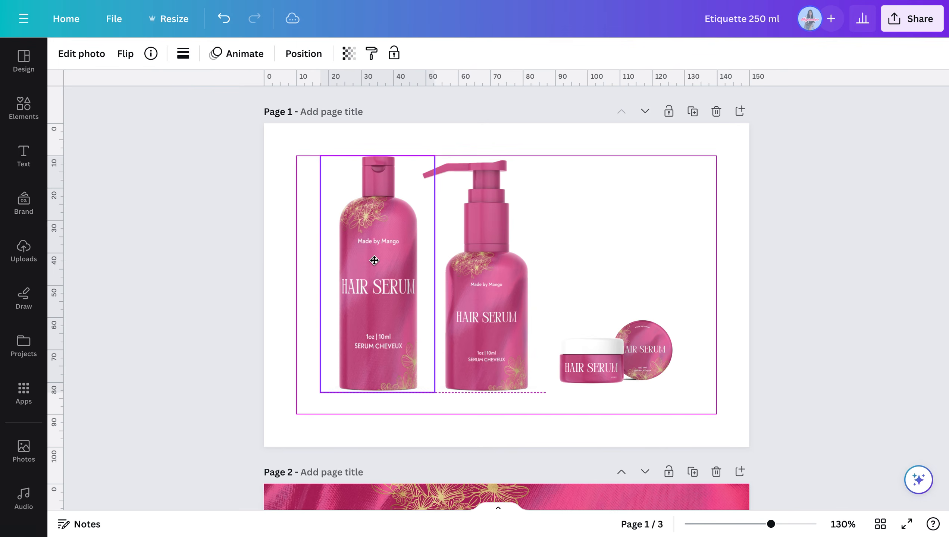
- Switch to Google and look through the image results for "taille étiquette produit" for label size guides
scroll(375, 260, "down", 5)
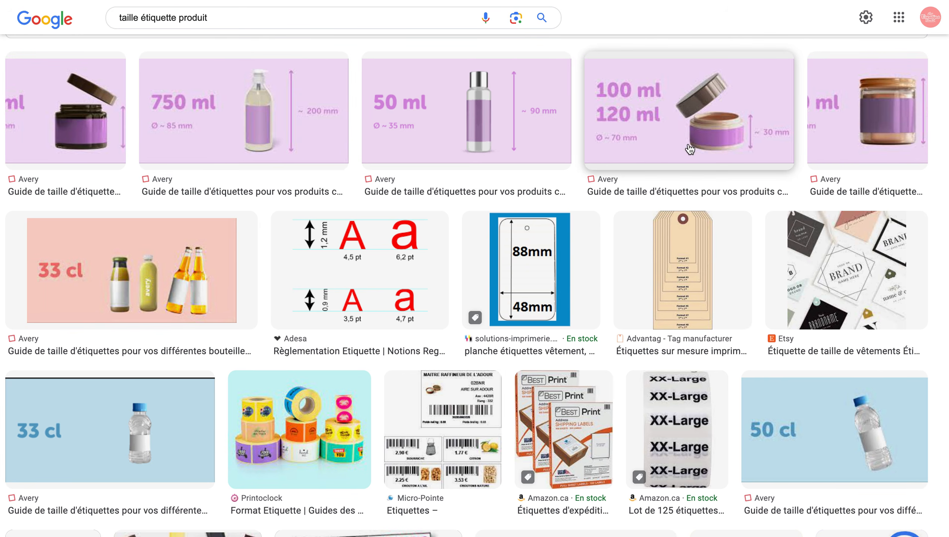
scroll(387, 260, "down", 5)
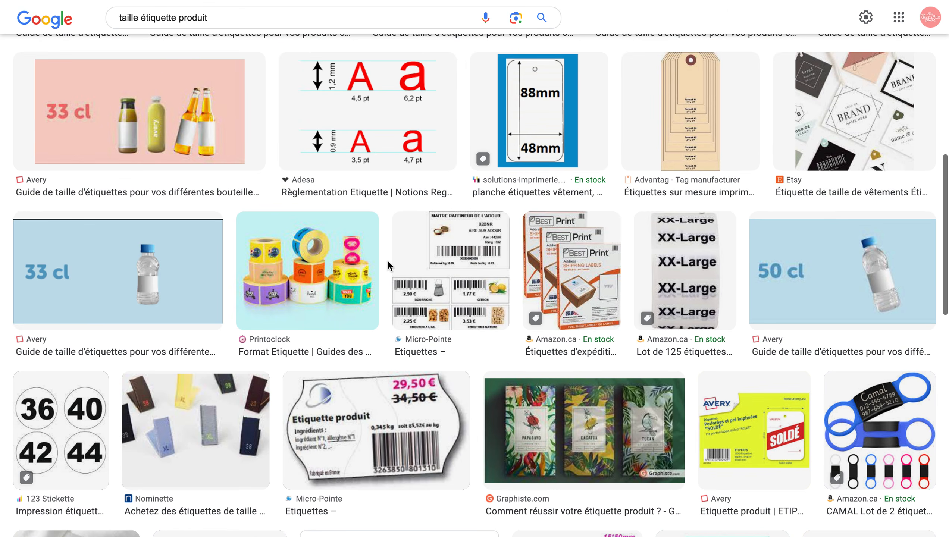
scroll(389, 266, "up", 5)
scroll(389, 267, "up", 4)
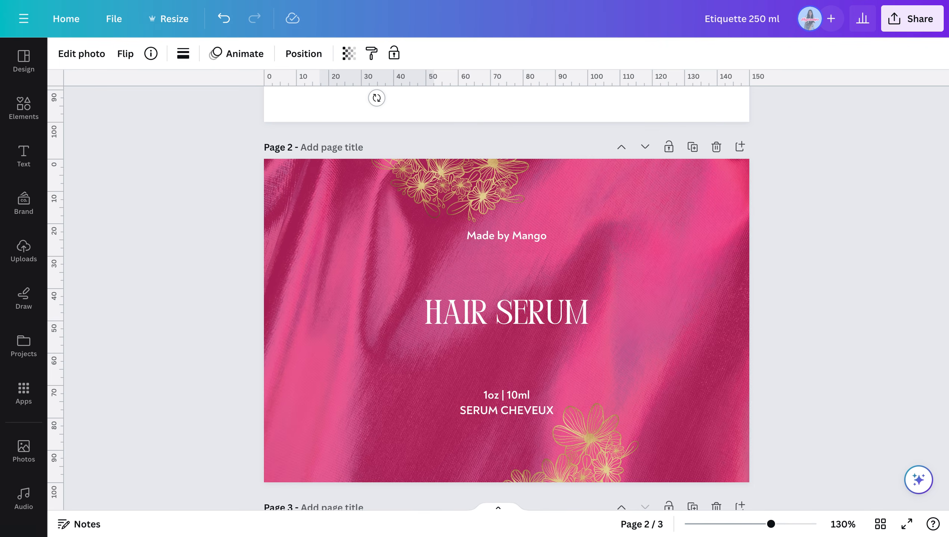
- Return to the Canva design and check its custom width, height and unit in the resize settings
left_click(175, 20)
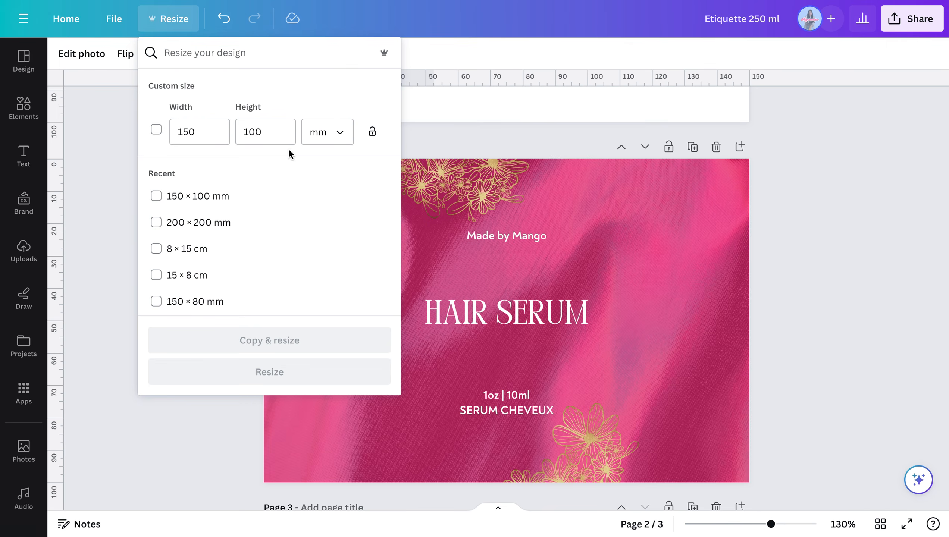
left_click(835, 206)
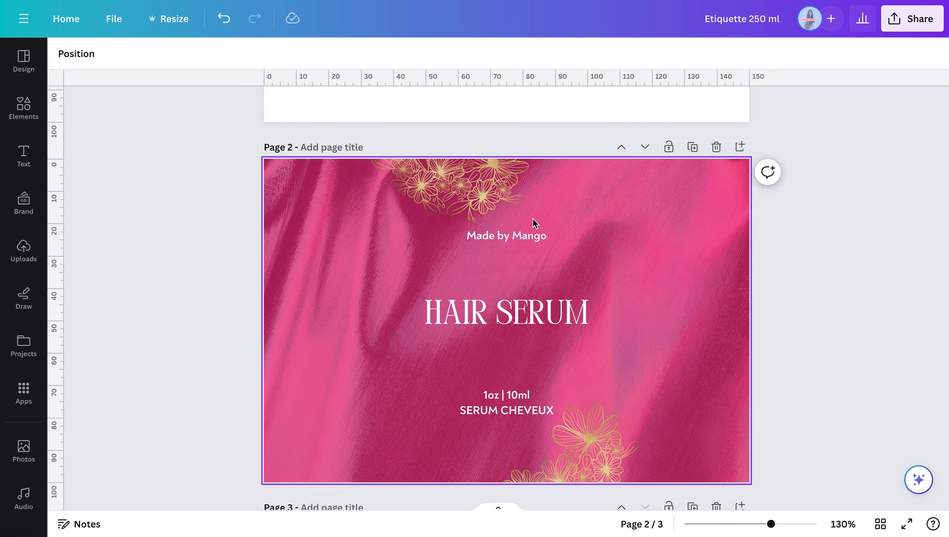
- Add a blank page after page 3 at the end of the design
scroll(823, 311, "down", 5)
scroll(822, 310, "up", 5)
scroll(823, 310, "up", 5)
scroll(822, 310, "down", 10)
left_click(504, 474)
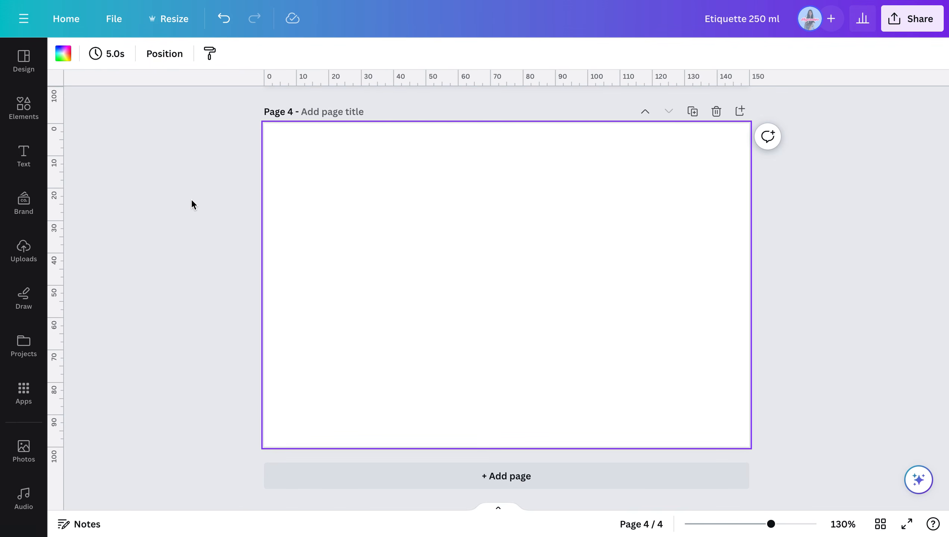
left_click(192, 200)
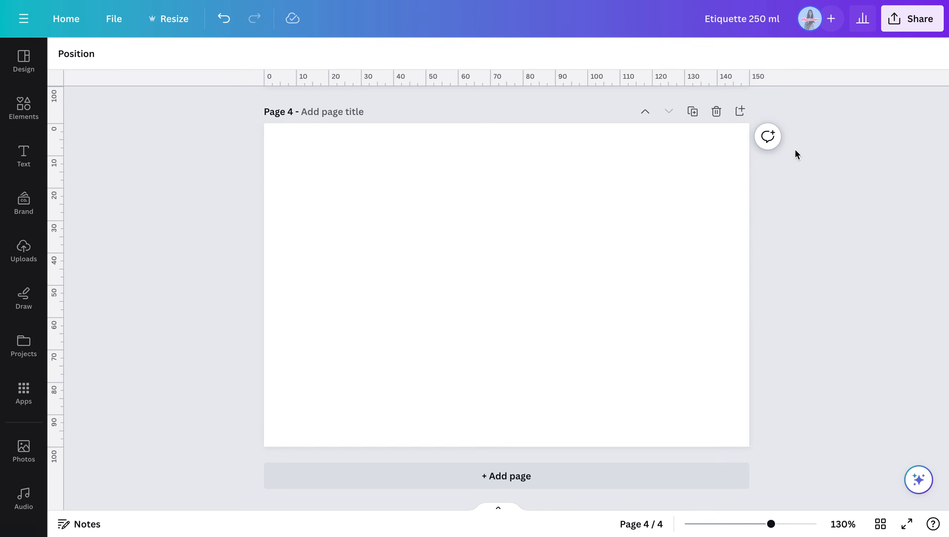
- Set the background colour of page 4 to the document pink #eb1e78
left_click(471, 303)
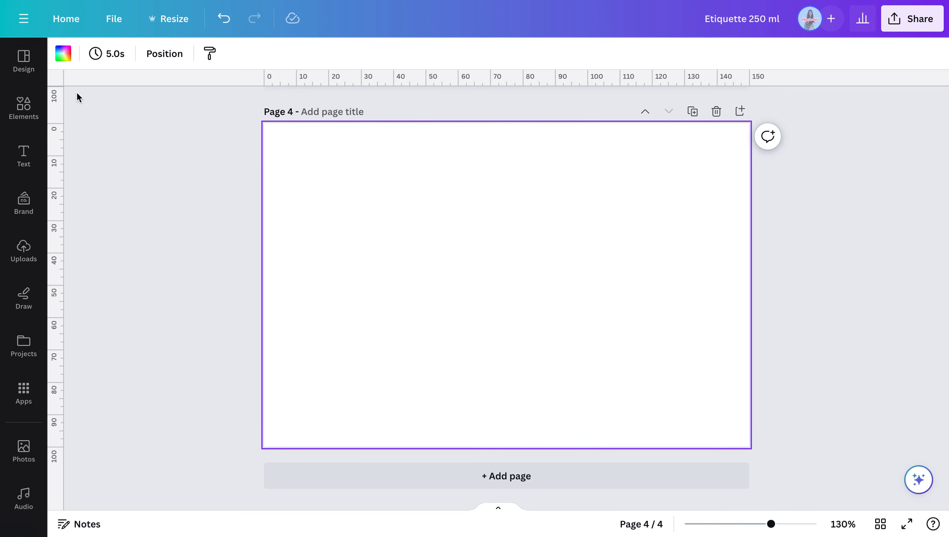
left_click(62, 54)
left_click(112, 134)
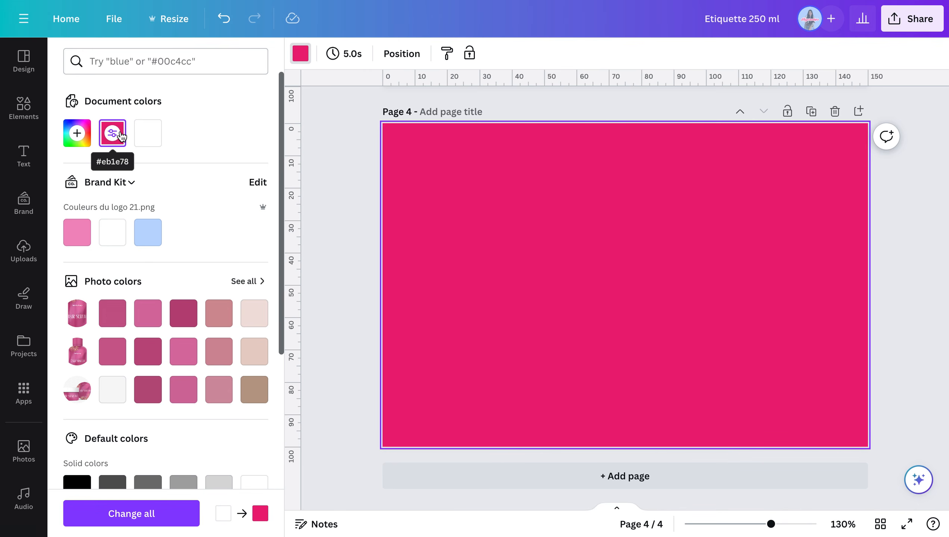
left_click(329, 248)
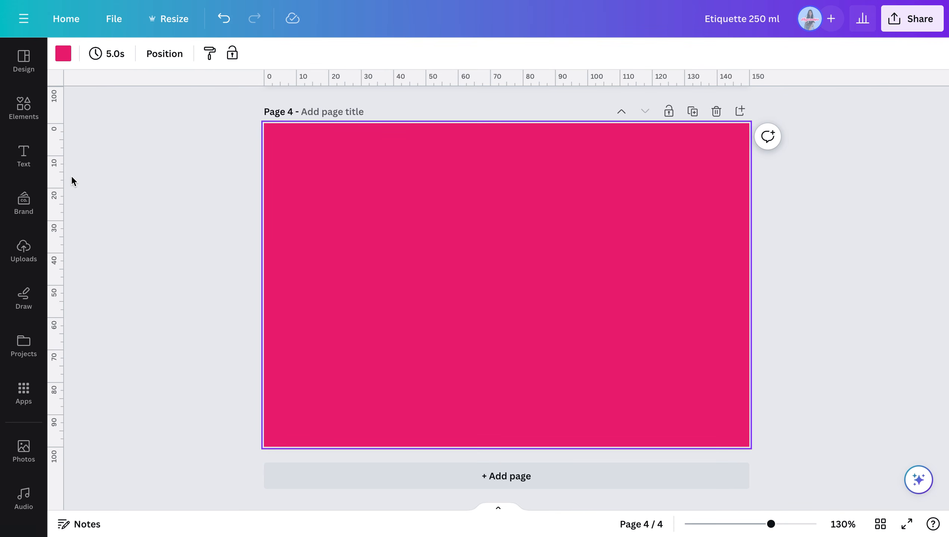
- Search the elements for "plastic texture" and add the first photo result to page 4
left_click(24, 109)
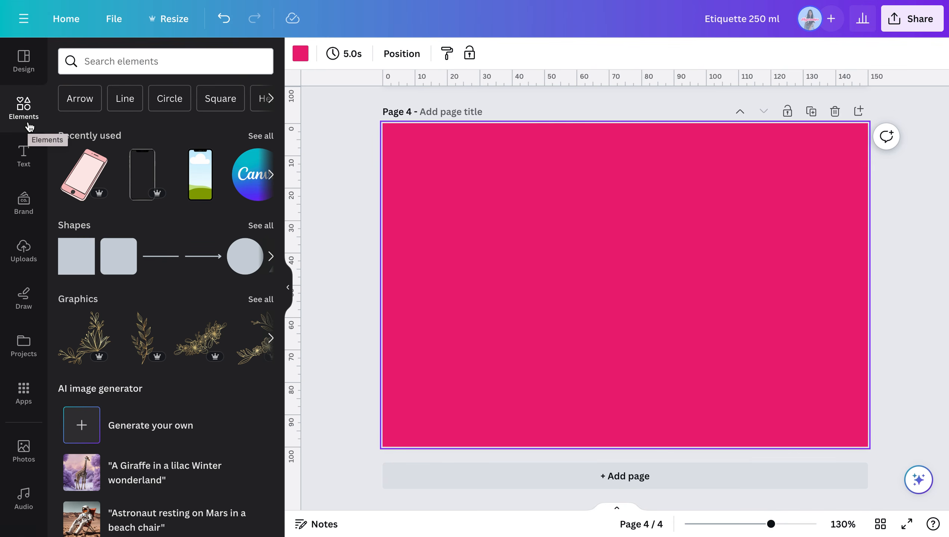
left_click(150, 62)
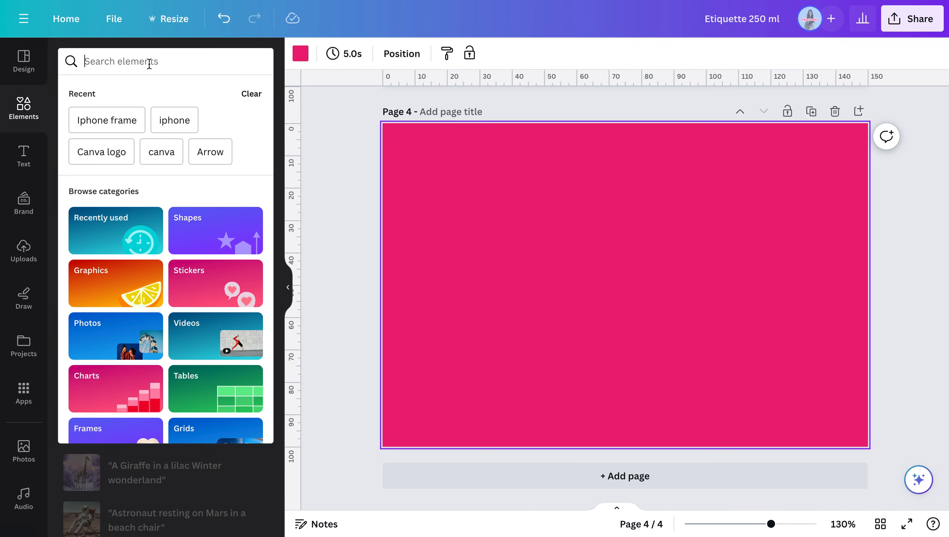
type("plast")
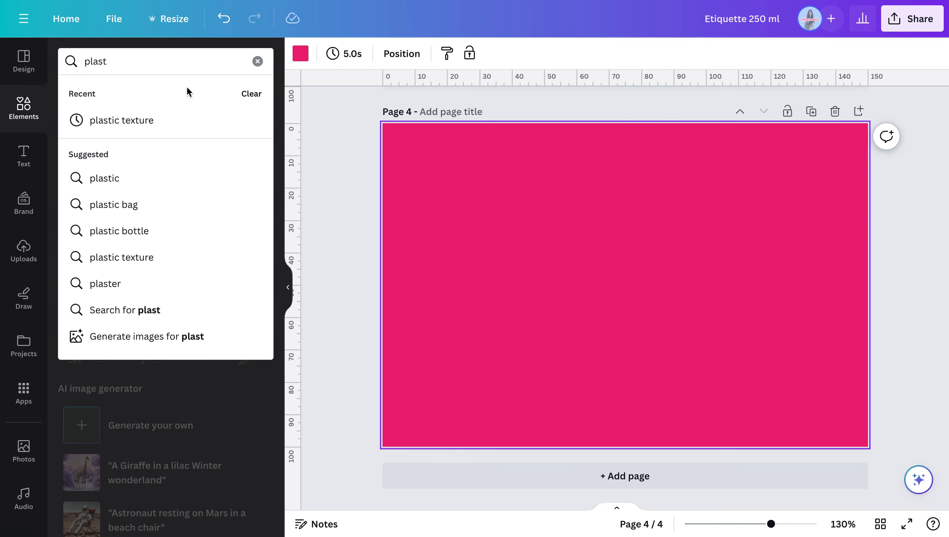
left_click(183, 119)
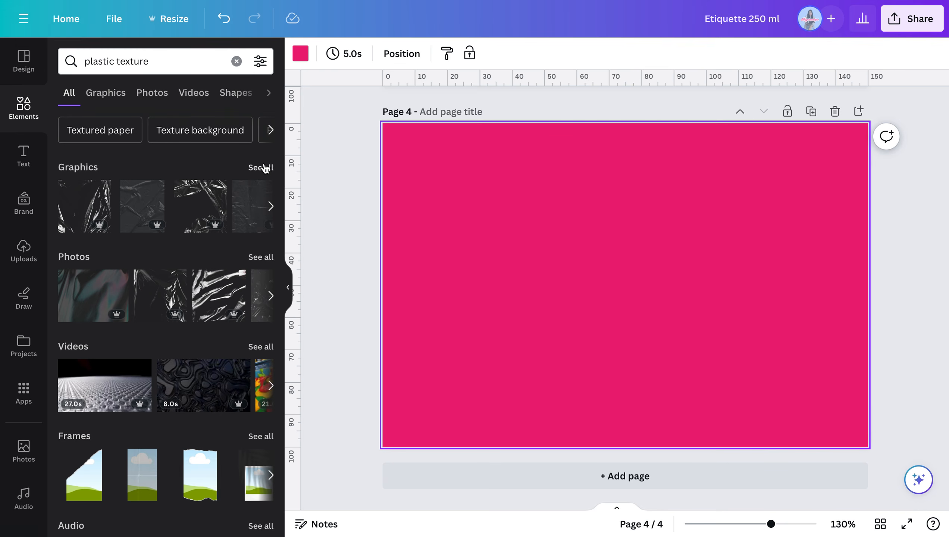
left_click(82, 292)
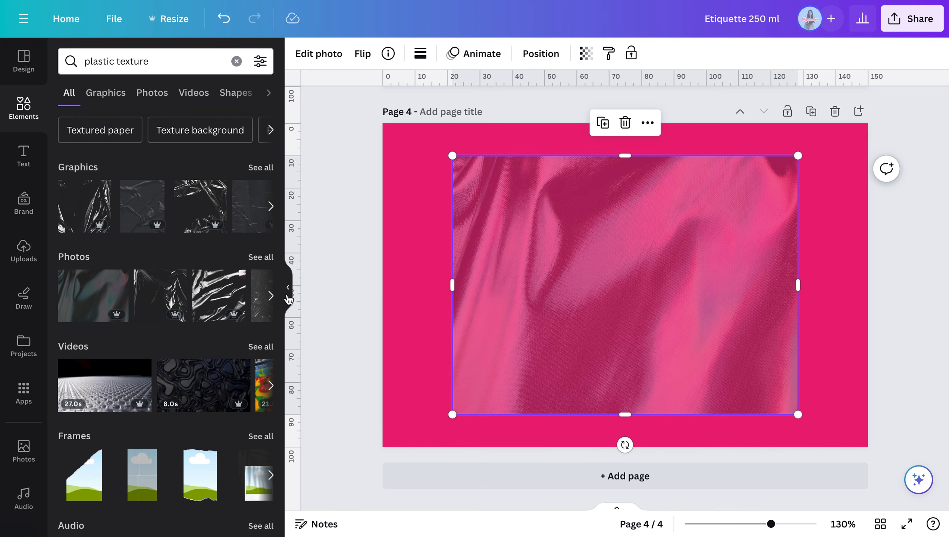
left_click(288, 299)
- Set the inserted plastic texture photo as the background of page 4
left_click_drag(484, 231, 486, 242)
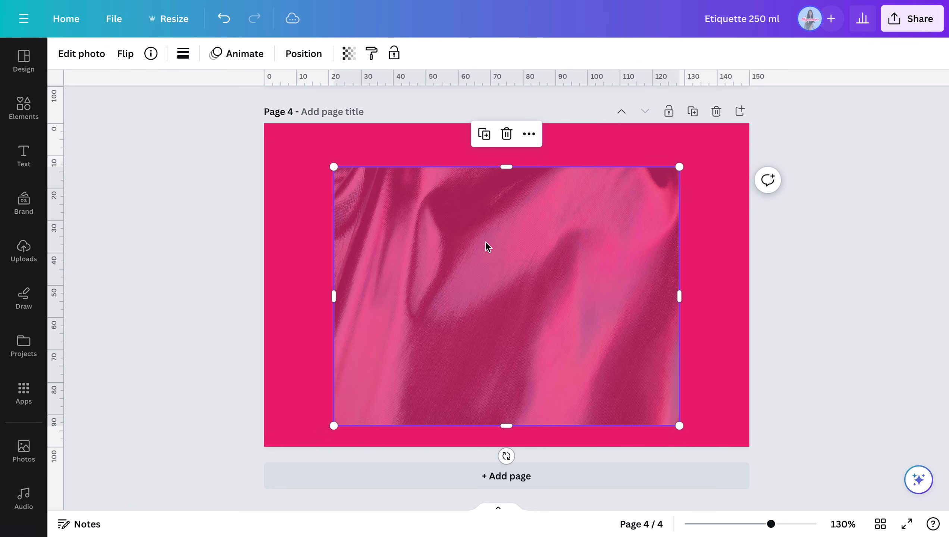
right_click(460, 249)
left_click(545, 489)
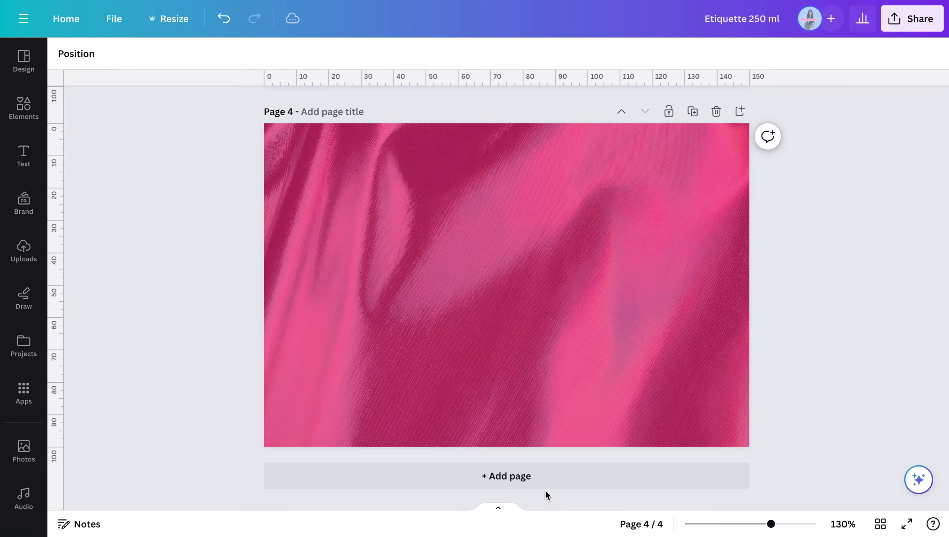
- Search the elements for "background" and browse all the graphics results
left_click(22, 109)
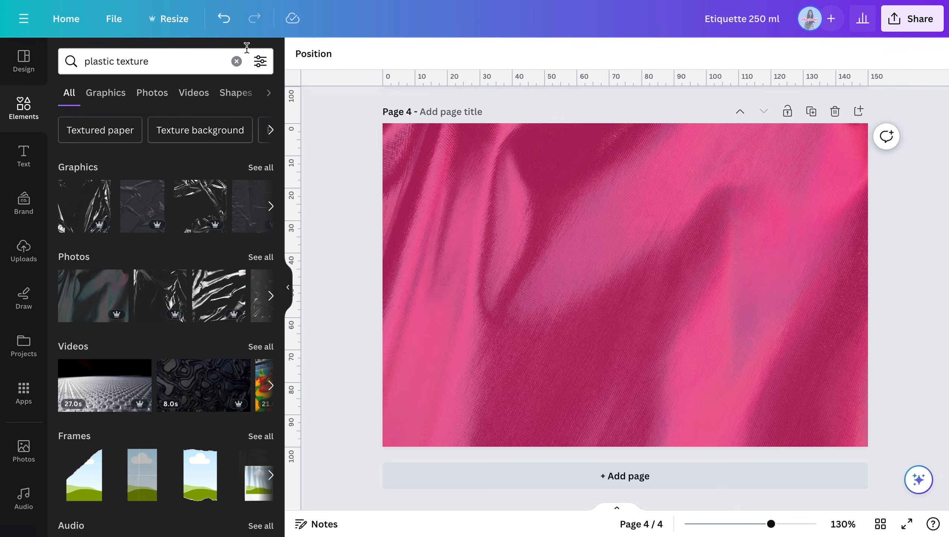
left_click(236, 61)
type("back")
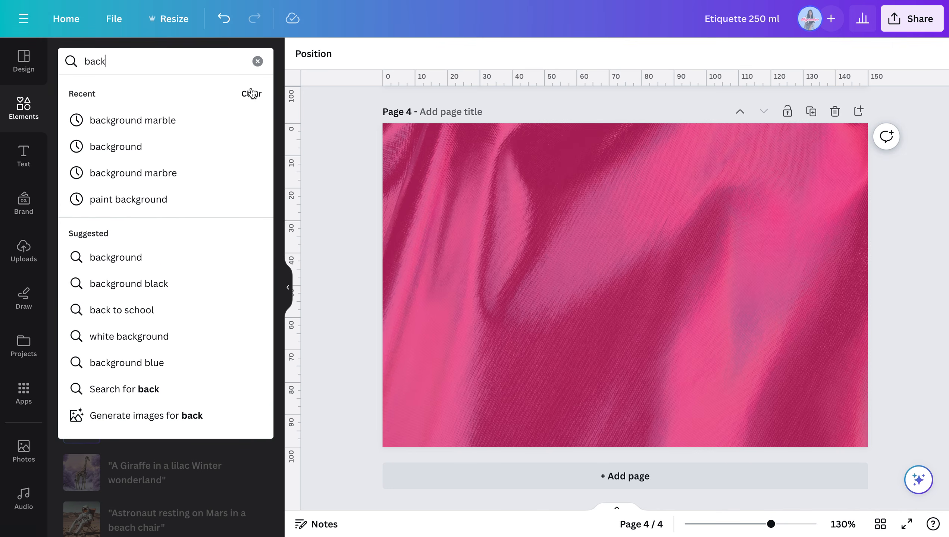
left_click(182, 148)
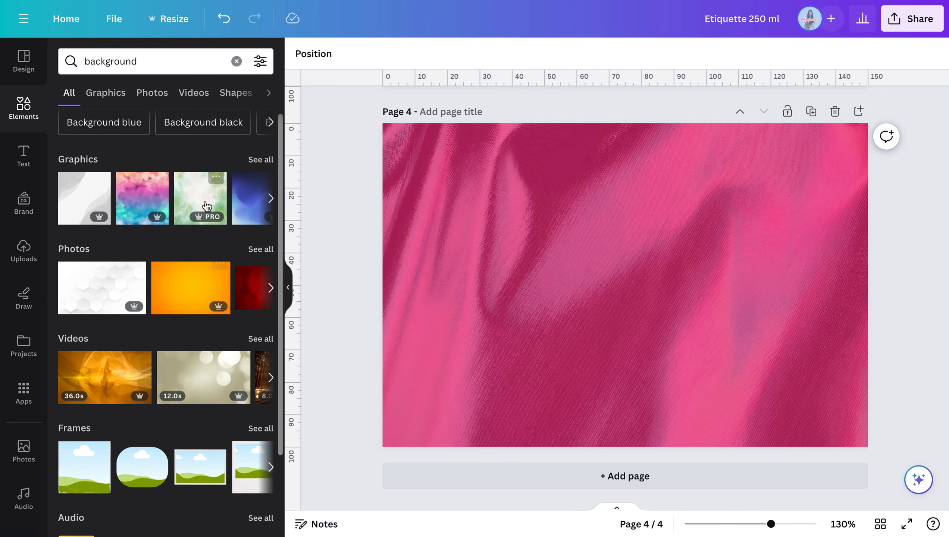
left_click(257, 160)
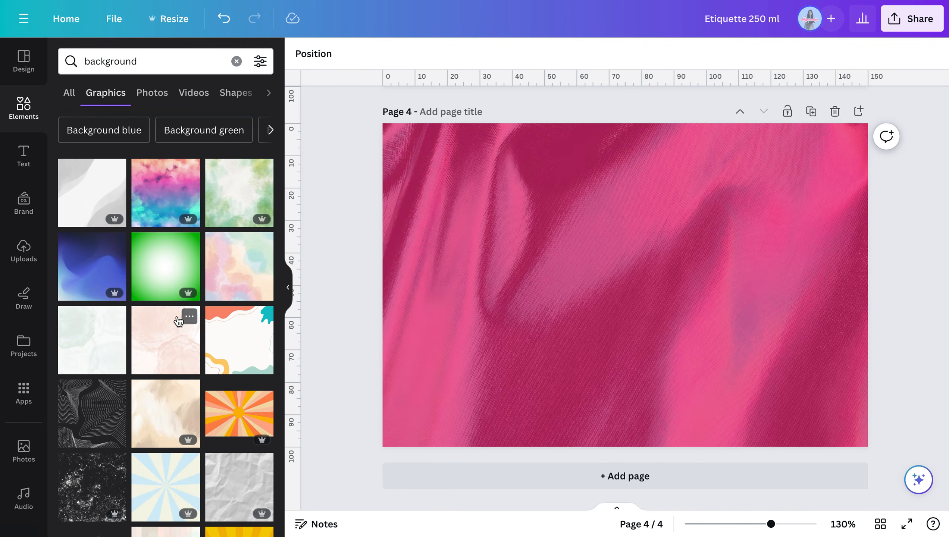
scroll(178, 320, "down", 6)
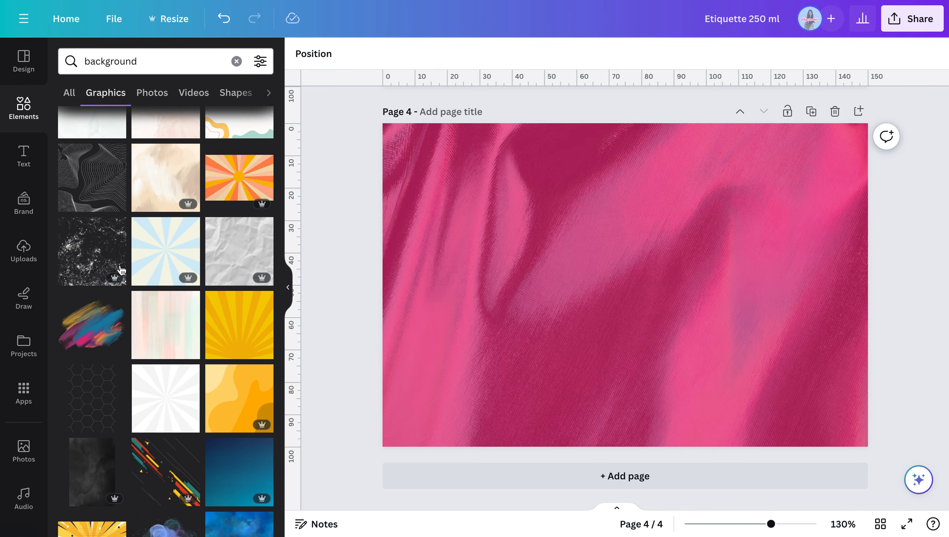
scroll(158, 361, "down", 10)
- Refine the element search to "background marble" to look at marble graphics
left_click(174, 65)
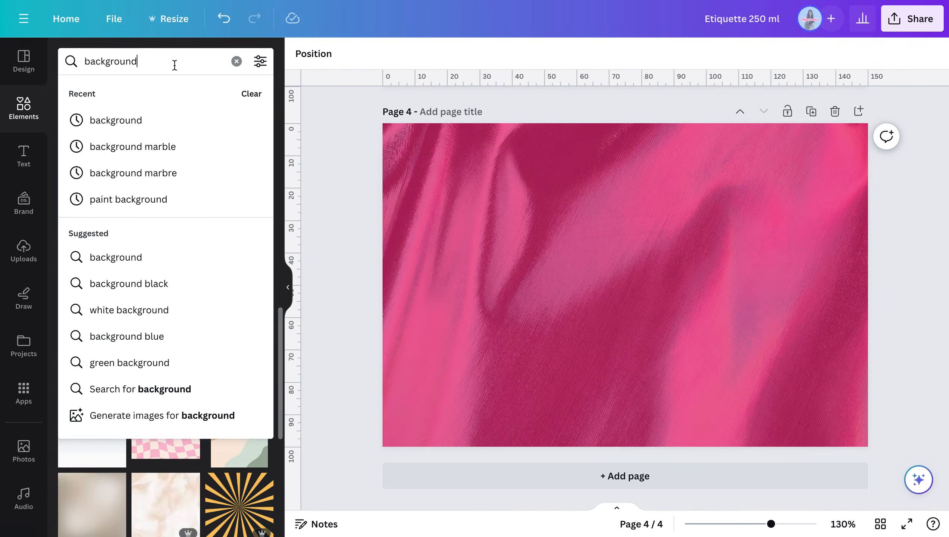
type("marble")
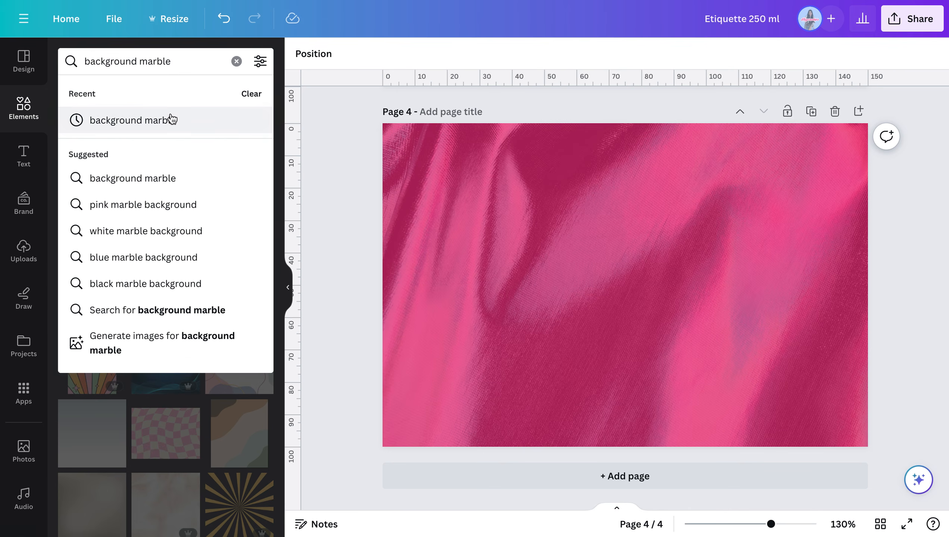
left_click(173, 120)
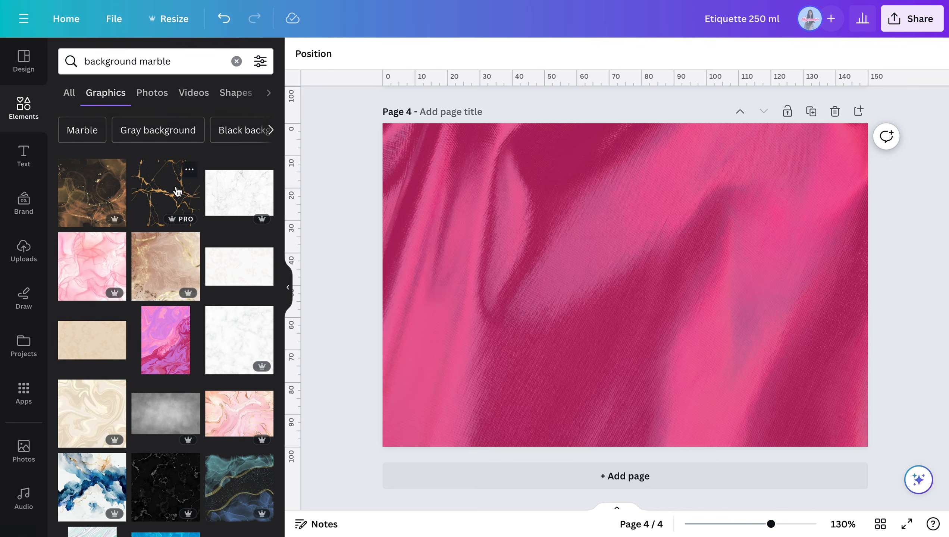
- Search the elements for "background marble fluide" and browse the graphics and photos results
left_click(189, 60)
type("fluide")
key("Return")
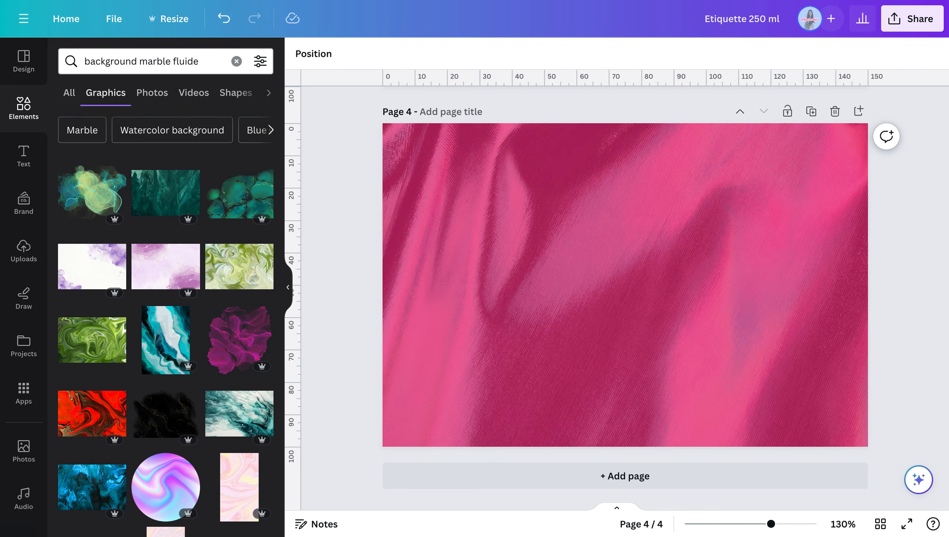
scroll(132, 94, "down", 1)
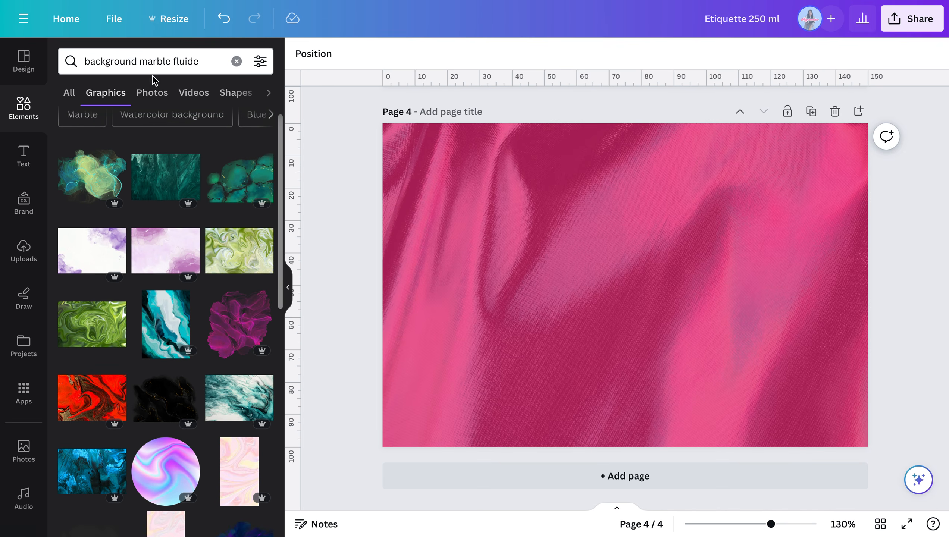
left_click(153, 92)
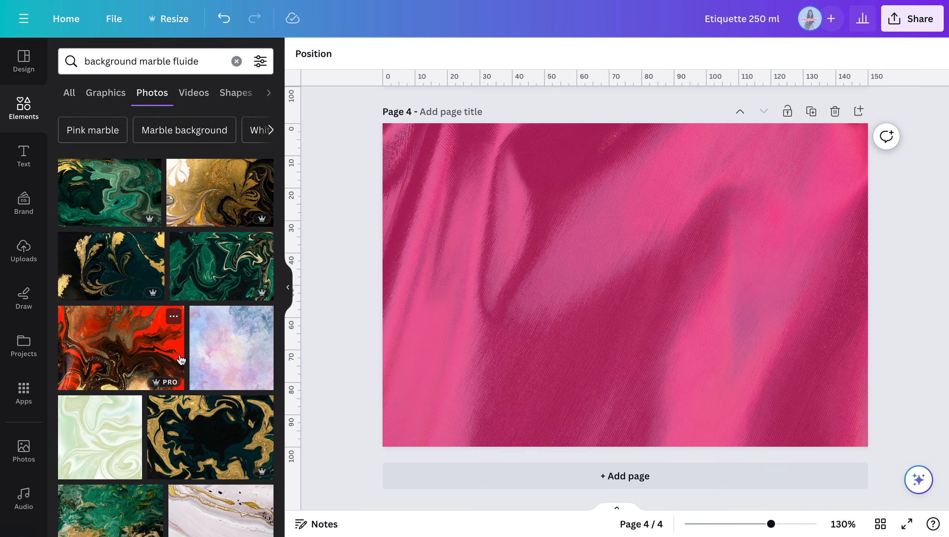
scroll(180, 359, "down", 3)
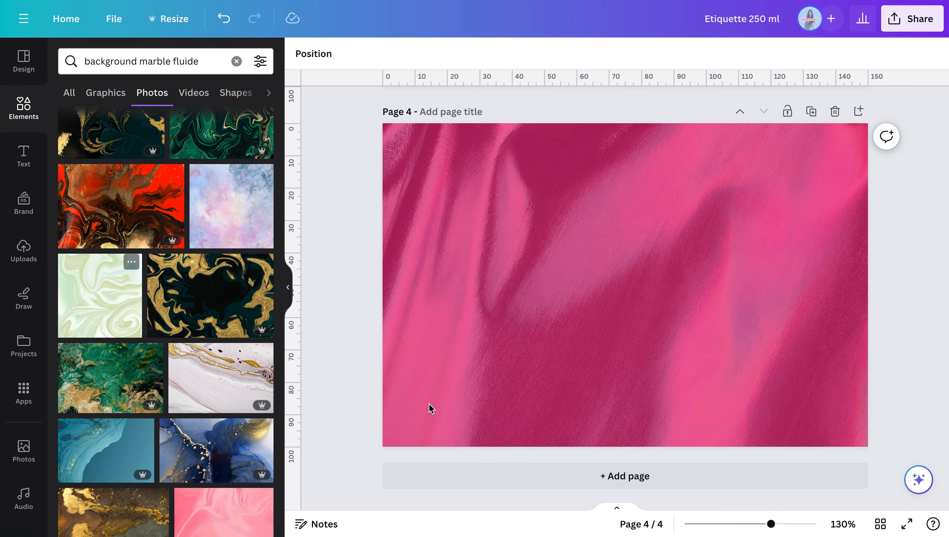
- Add a fifth page and set the light green marble photo as its background
left_click(443, 473)
left_click(112, 298)
right_click(672, 263)
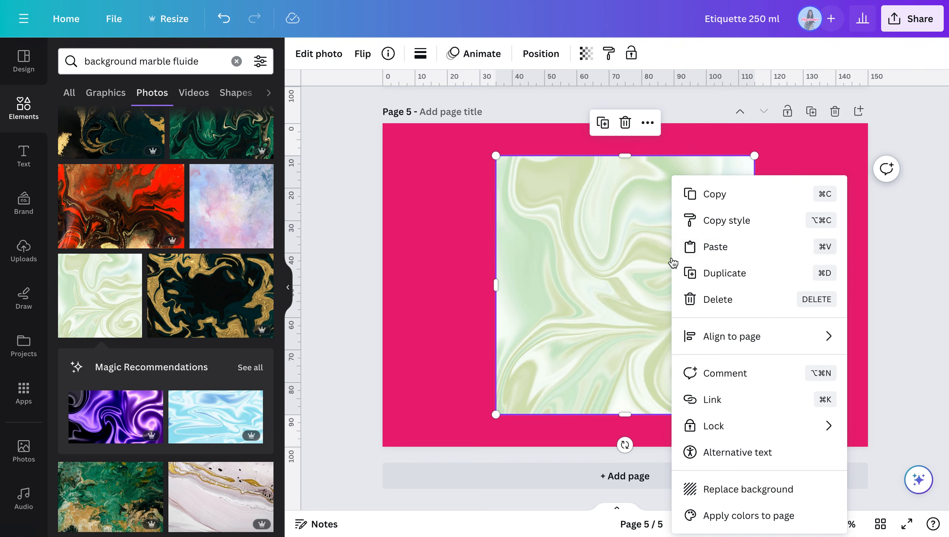
left_click(749, 489)
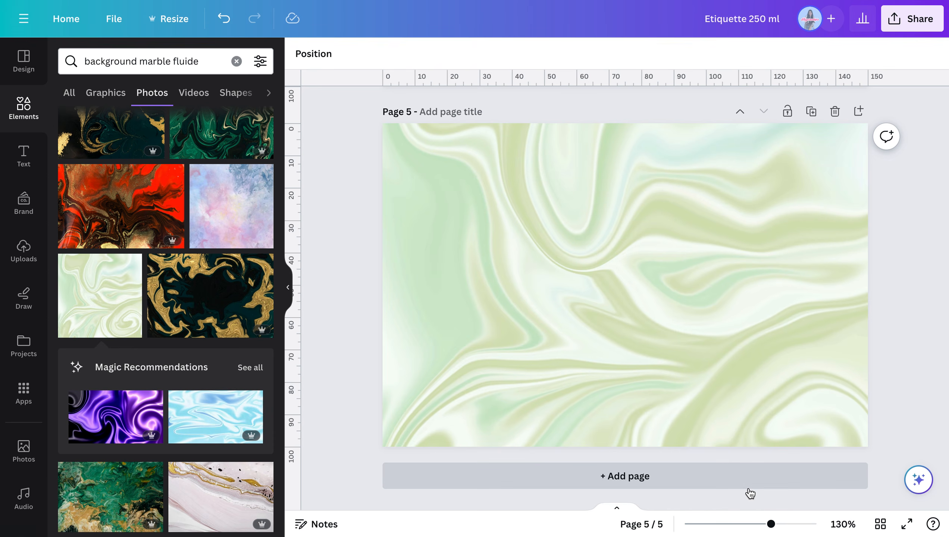
- Delete the light green marble page together with its extra copy
scroll(750, 492, "up", 2)
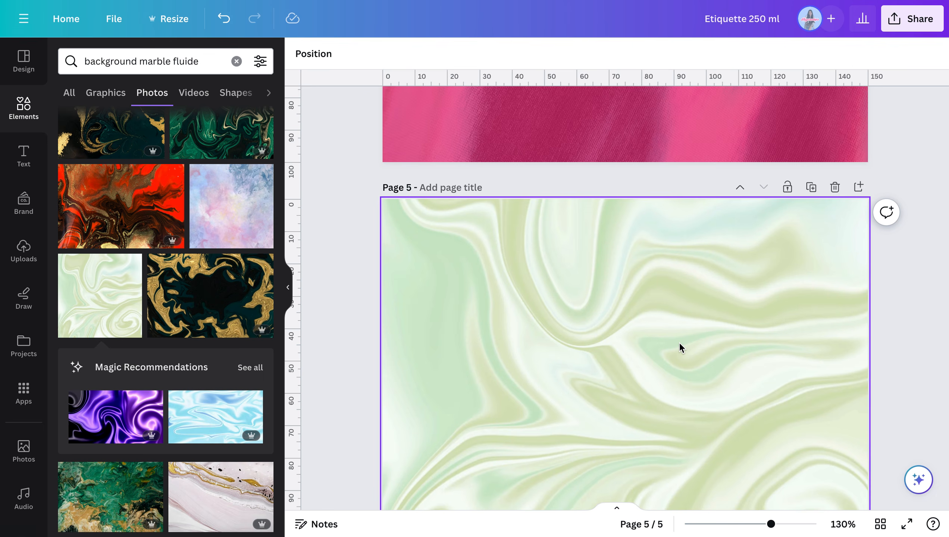
scroll(679, 342, "up", 9)
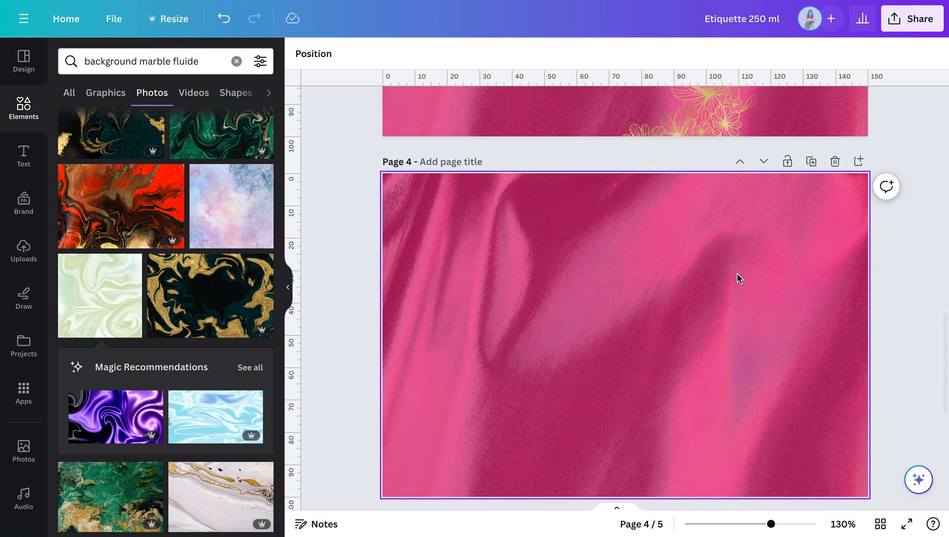
scroll(737, 273, "down", 2)
left_click(812, 441)
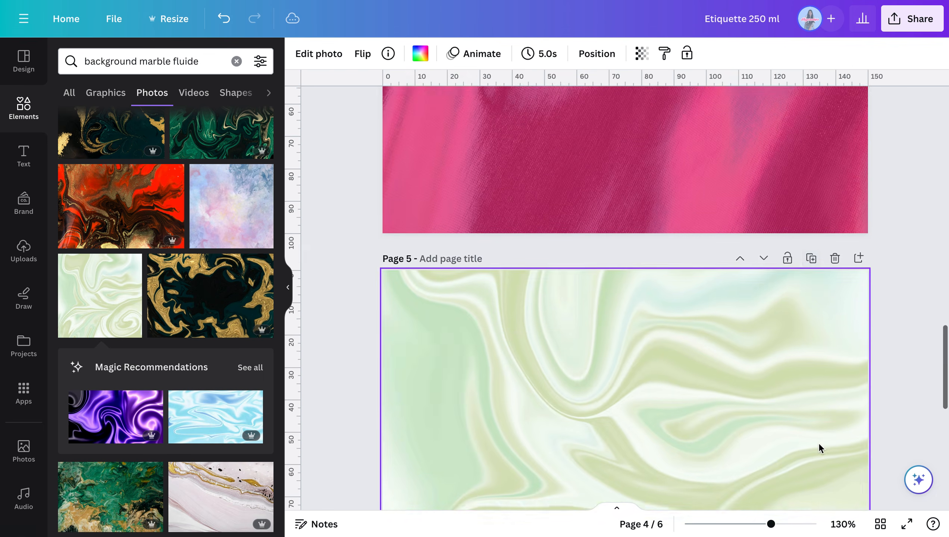
left_click(835, 438)
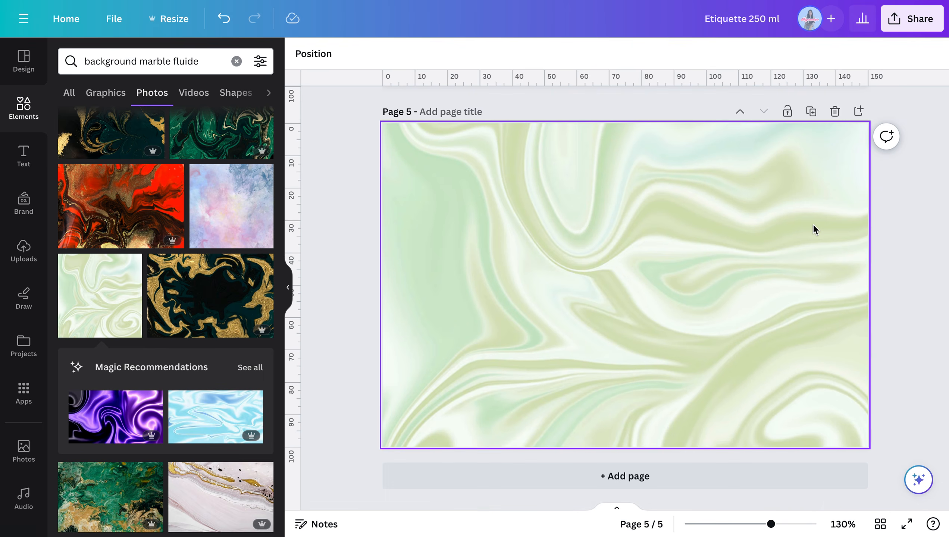
left_click(835, 175)
- Search the elements for "golden flower" and add the golden line-art flower bouquet graphic to page 4
scroll(597, 225, "up", 4)
scroll(597, 225, "up", 3)
scroll(597, 224, "down", 6)
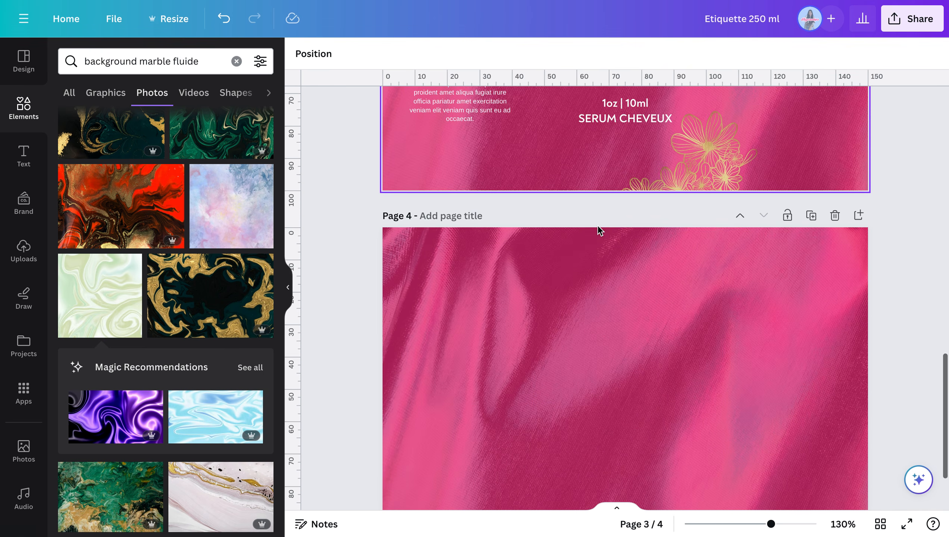
left_click(24, 109)
left_click(188, 62)
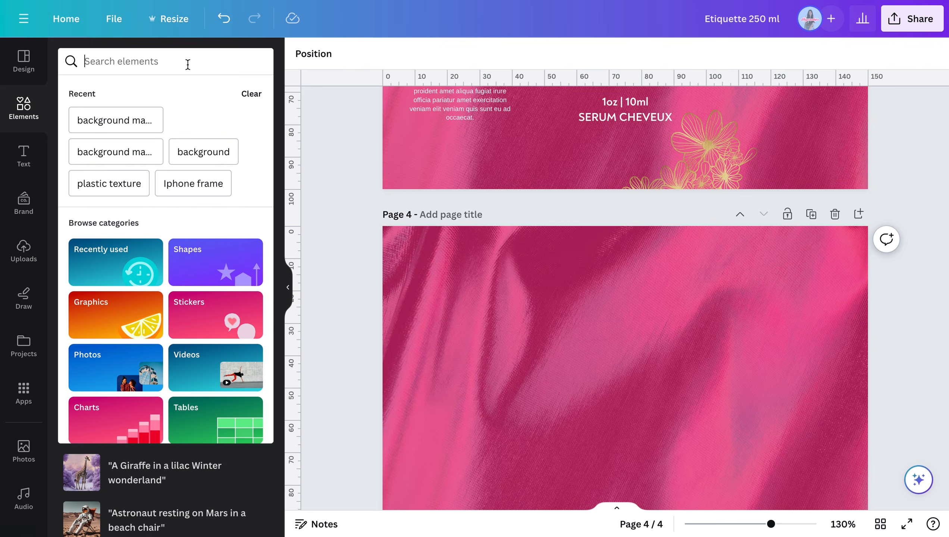
type("golden")
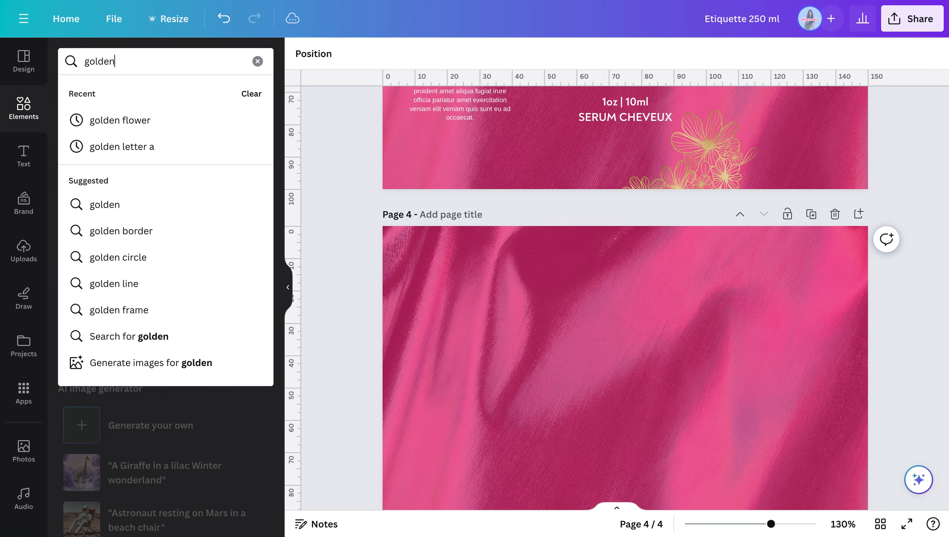
left_click(212, 121)
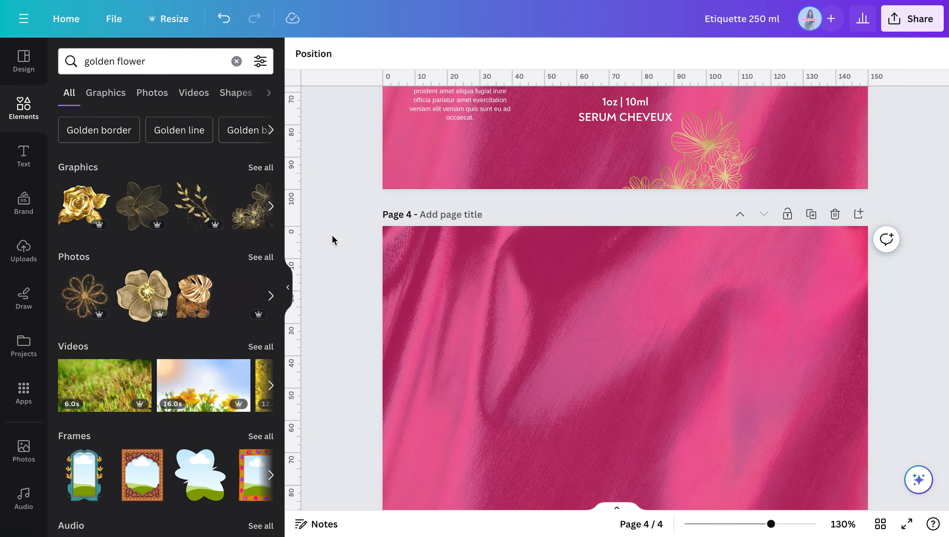
left_click(271, 208)
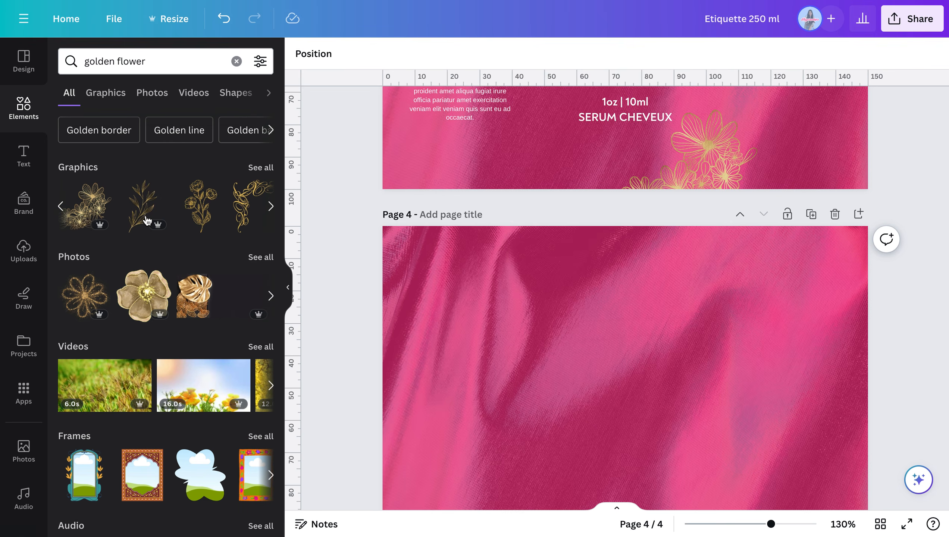
left_click(85, 203)
left_click(289, 286)
scroll(487, 344, "down", 3)
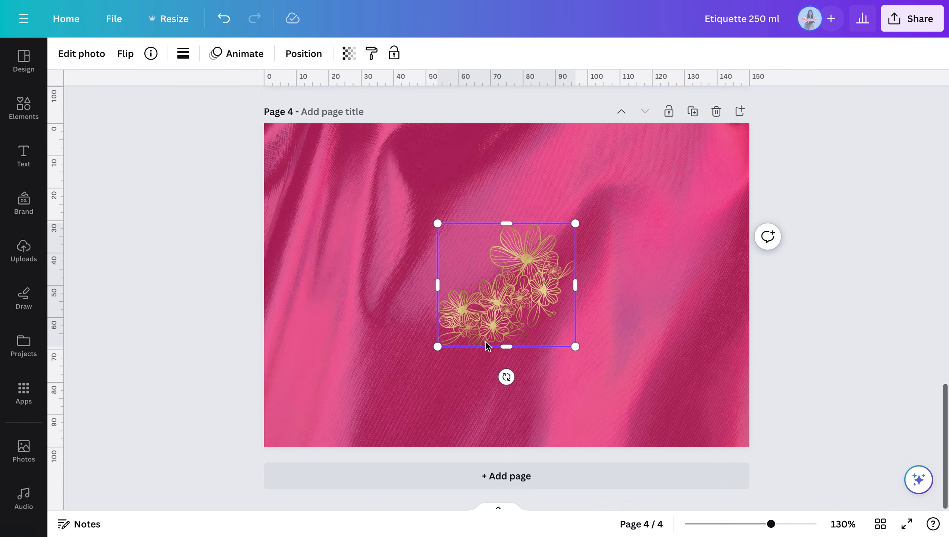
- Place one golden bouquet at page 4's lower edge and another at its upper edge, rotating the upper one nearly upside down
left_click_drag(511, 271, 439, 121)
key("ctrl+d")
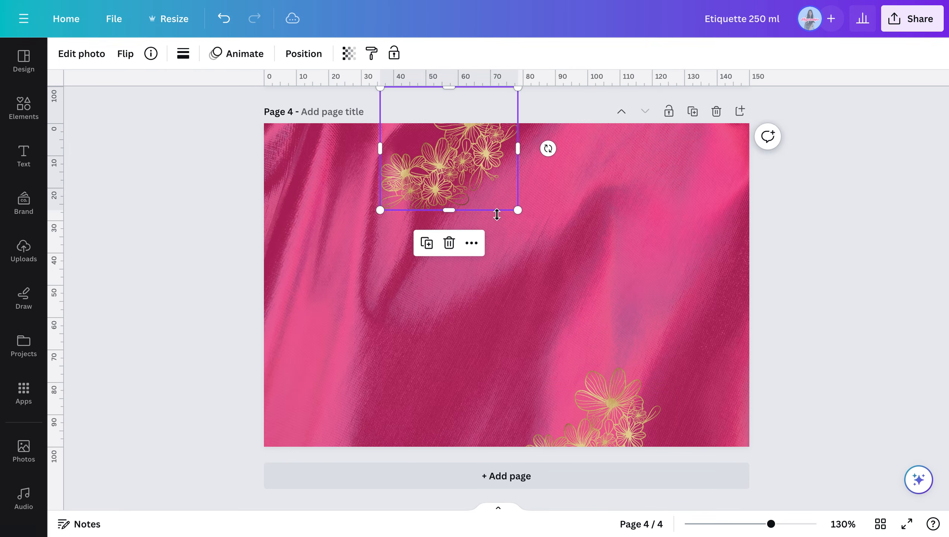
left_click_drag(547, 148, 366, 142)
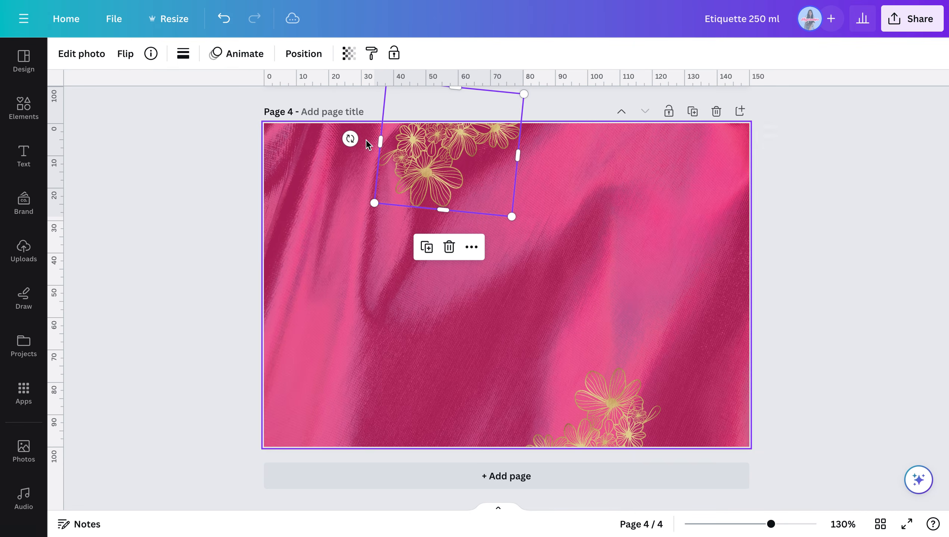
left_click_drag(598, 414, 586, 414)
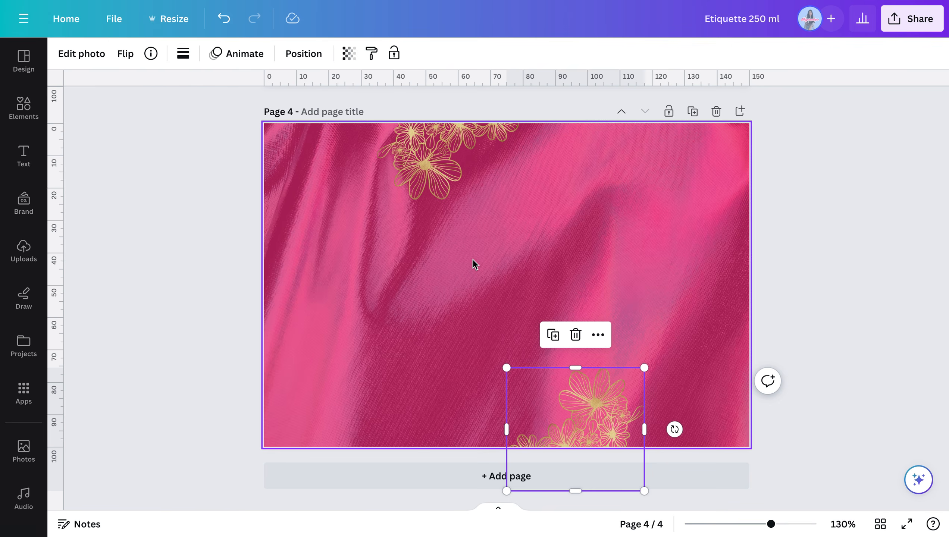
- Add vertical guides at 50 and 100 on page 4's ruler and shift the lower bouquet left onto the second guide
left_click_drag(57, 192, 425, 204)
left_click_drag(57, 196, 642, 196)
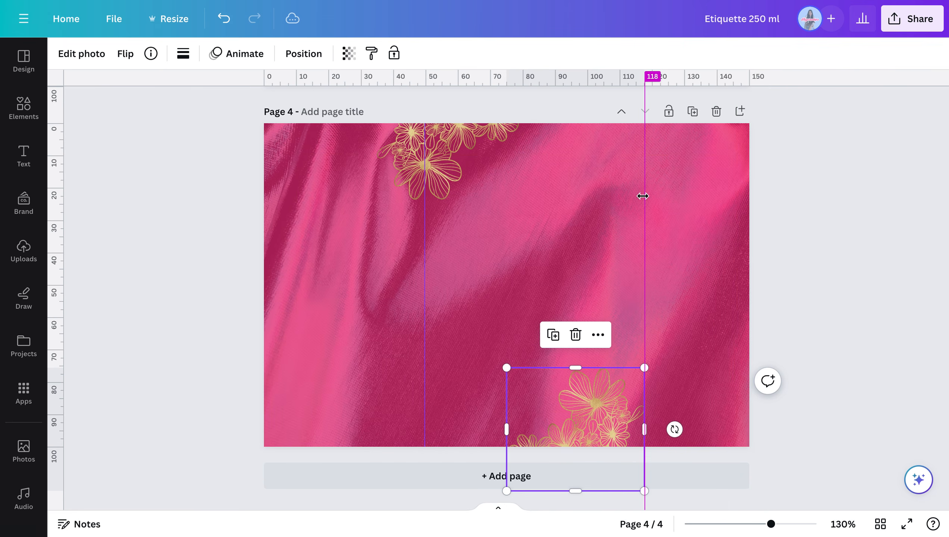
left_click_drag(616, 401, 603, 399)
left_click_drag(644, 263, 587, 264)
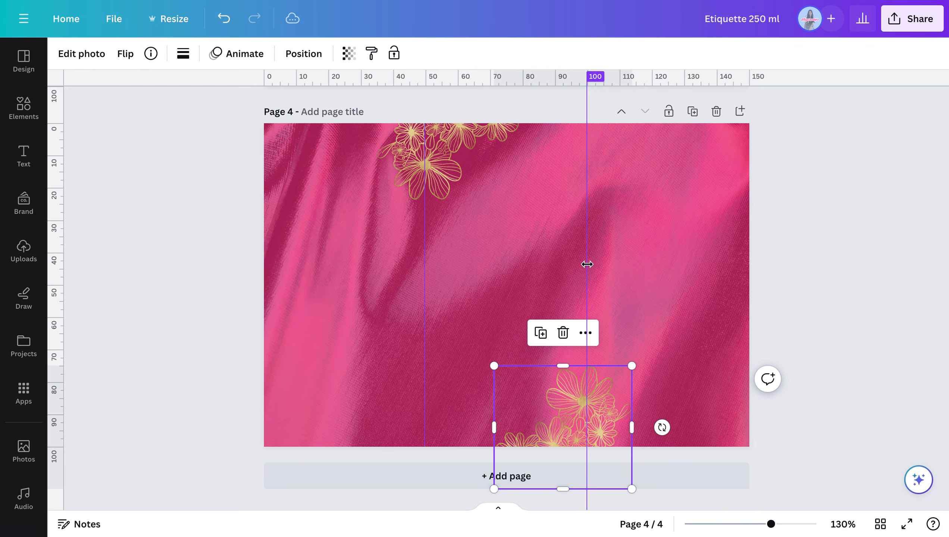
left_click_drag(595, 415, 583, 416)
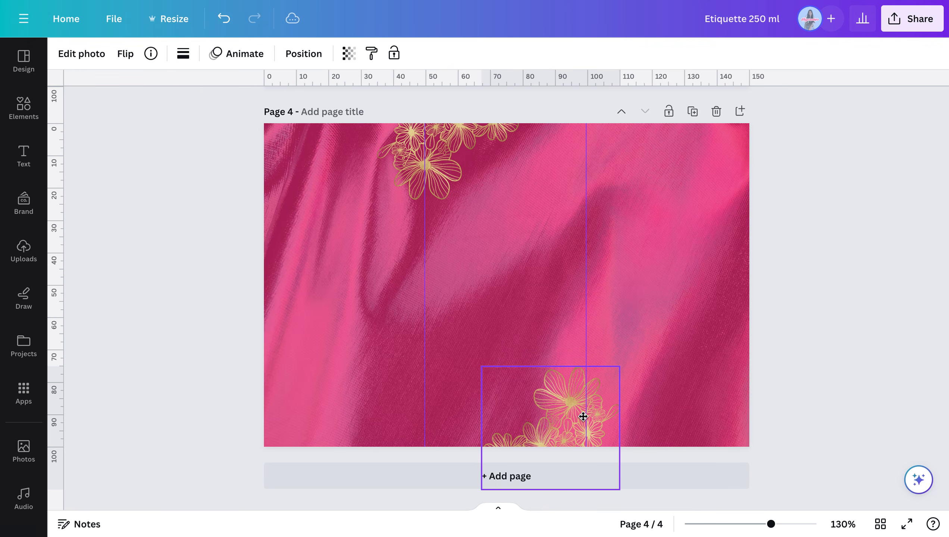
left_click(447, 148)
left_click(785, 259)
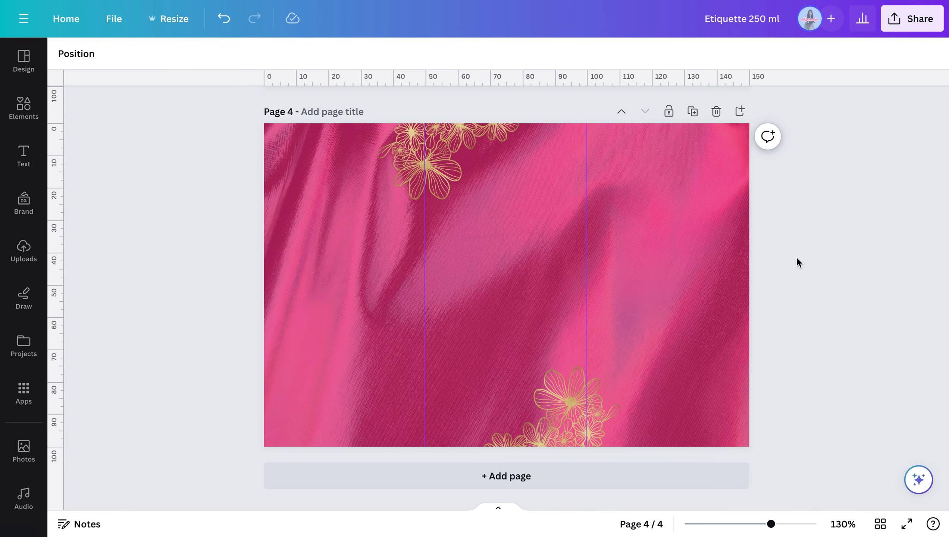
- Check the title style on page 3 and add a heading reading "HAIR SERUM" to the middle of page 4
scroll(523, 229, "up", 5)
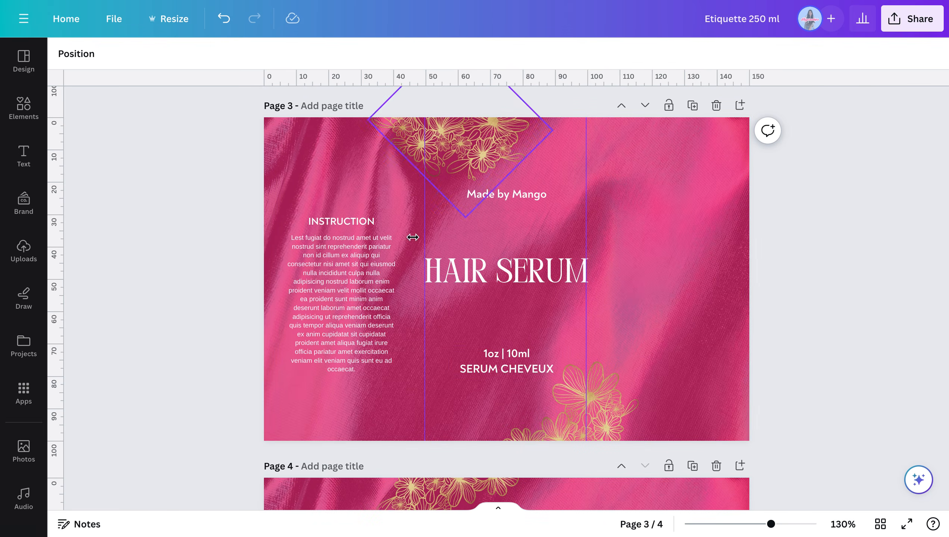
scroll(500, 289, "down", 3)
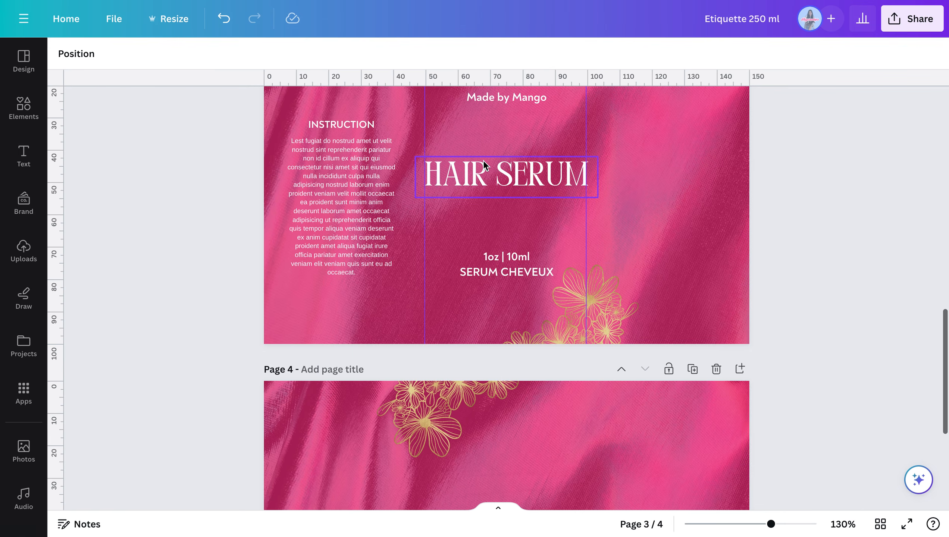
left_click(483, 160)
scroll(482, 161, "down", 8)
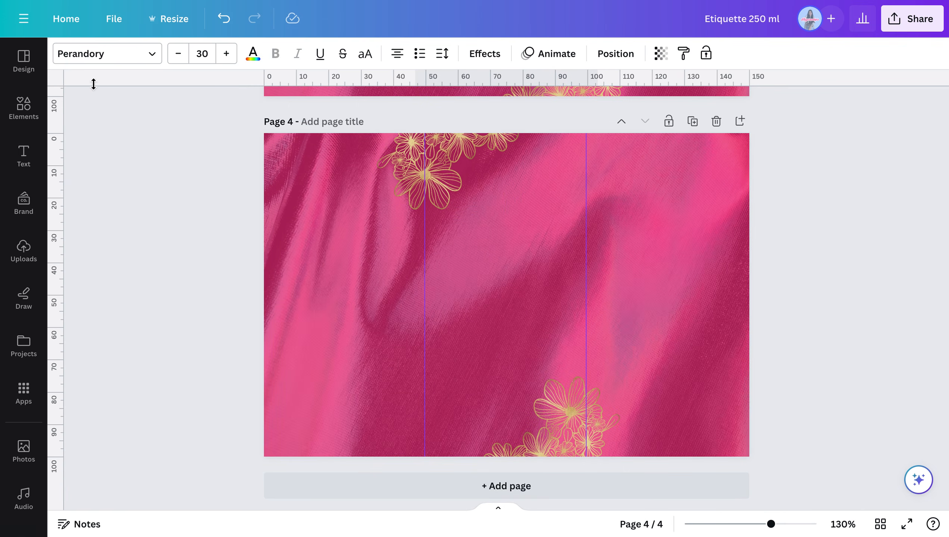
left_click(20, 160)
left_click(165, 246)
type("HAIR SER")
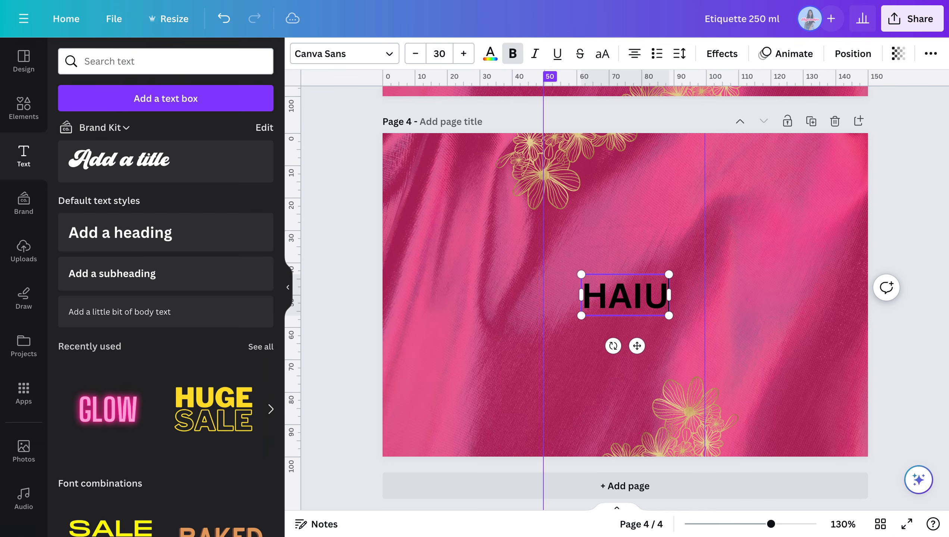
type("UM")
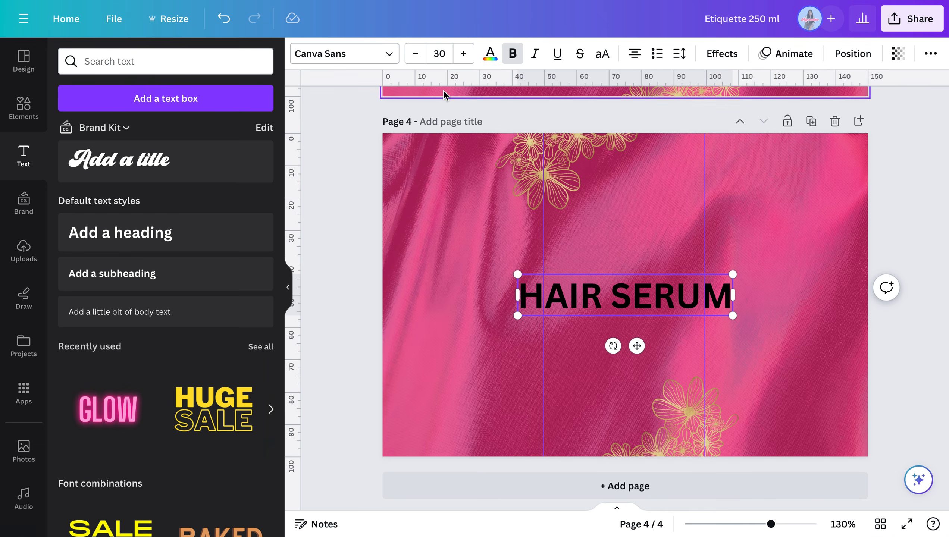
- Set the font of the "HAIR SERUM" heading on page 4 to Perandory
left_click(288, 286)
left_click(152, 56)
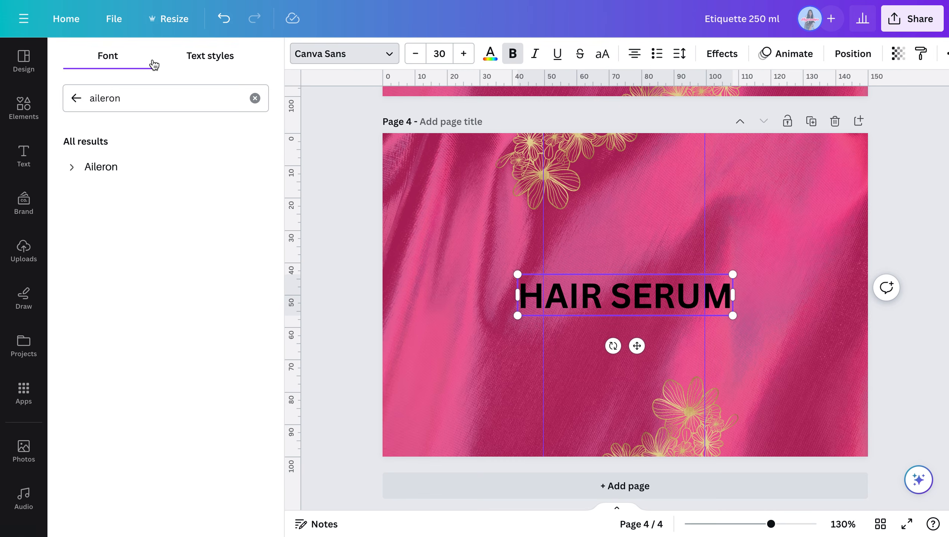
left_click(254, 98)
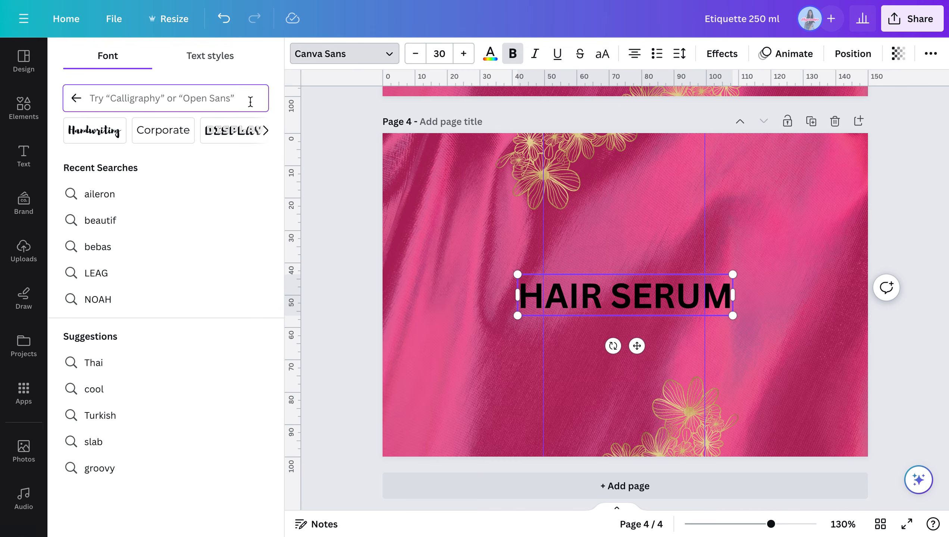
type("PEra")
key("BackSpace")
key("BackSpace")
type("er")
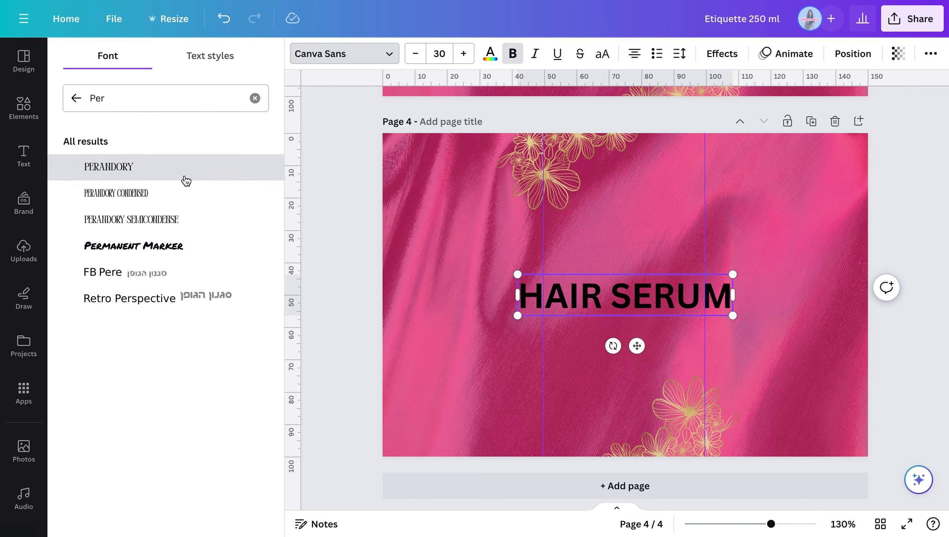
left_click(186, 181)
left_click(480, 227)
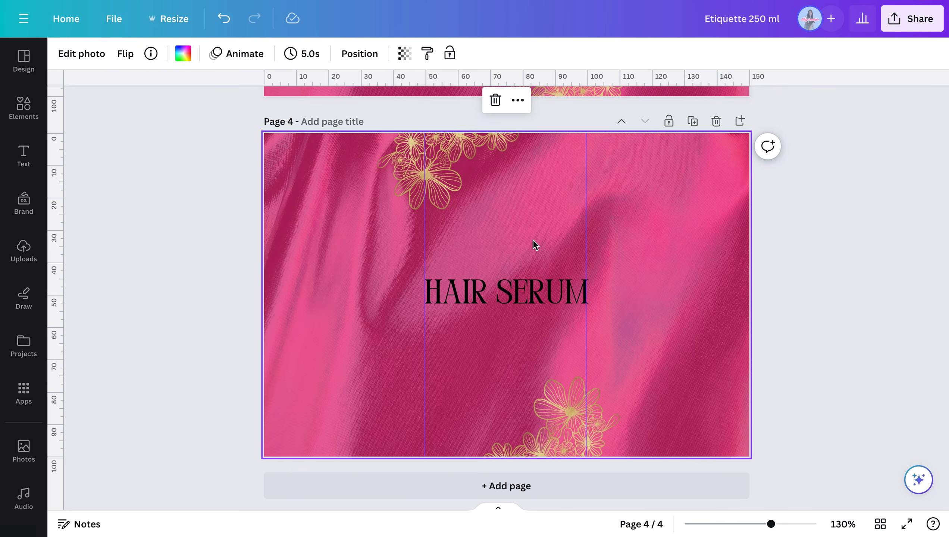
- Copy the "Made by Mango" text from page 3 onto page 4
scroll(580, 259, "up", 8)
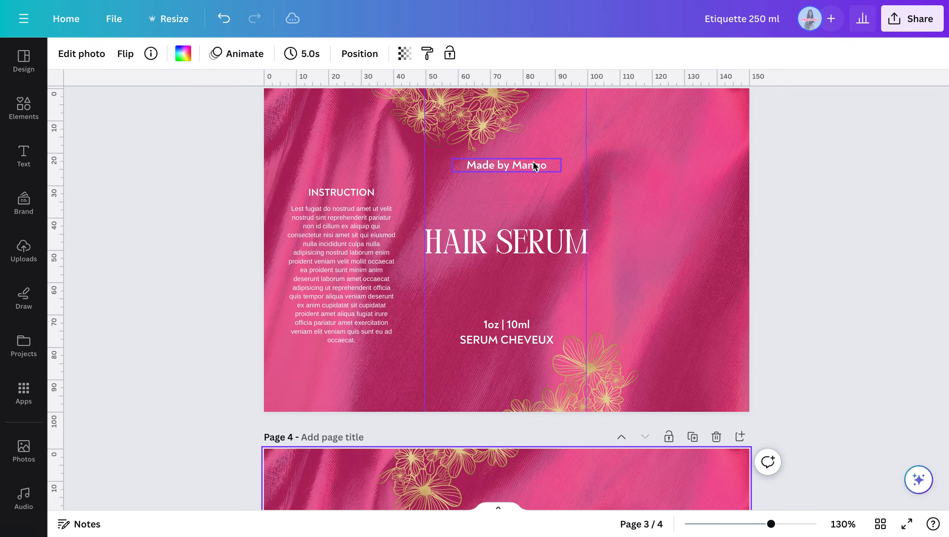
left_click(532, 162)
key("ctrl+c")
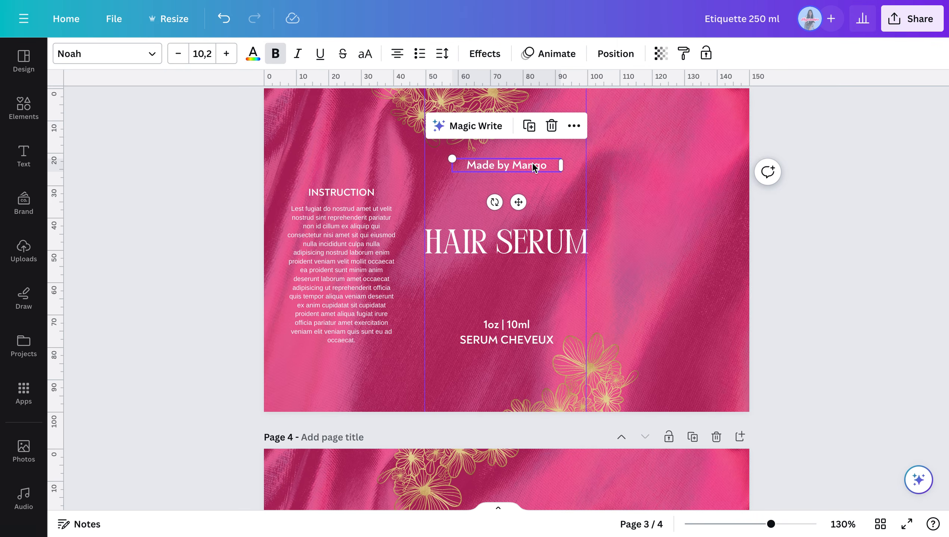
scroll(532, 163, "down", 6)
key("ctrl+v")
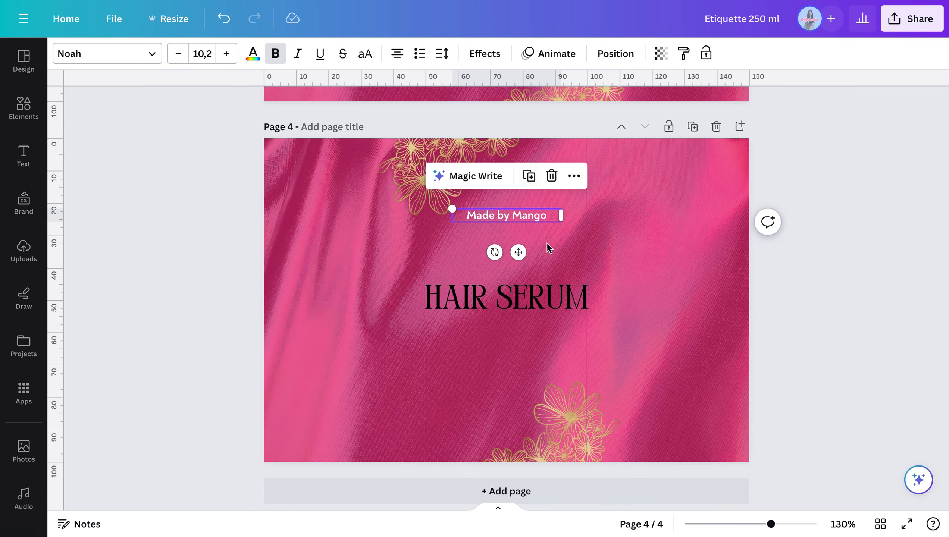
- Change the "HAIR SERUM" heading on page 4 to white and select the "Made by Mango" text above it
left_click(512, 294)
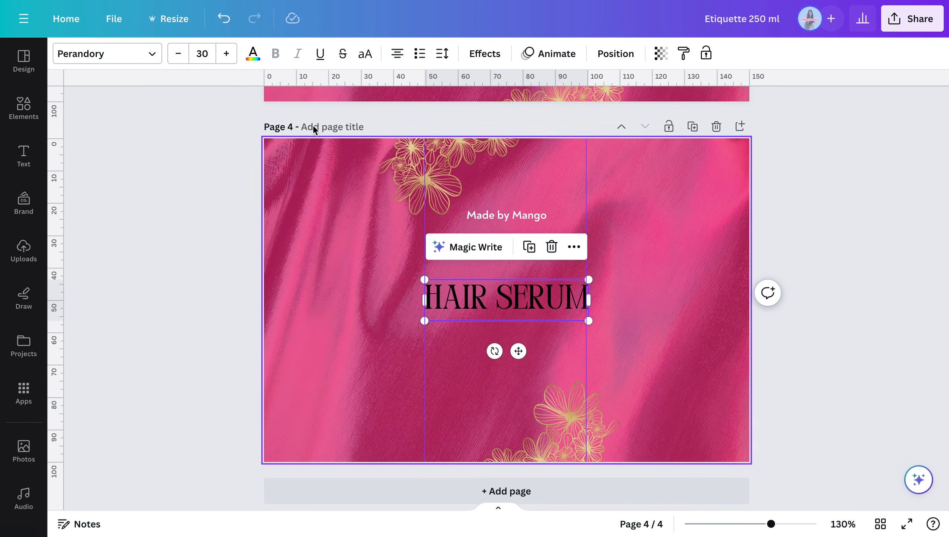
left_click(253, 54)
left_click(180, 135)
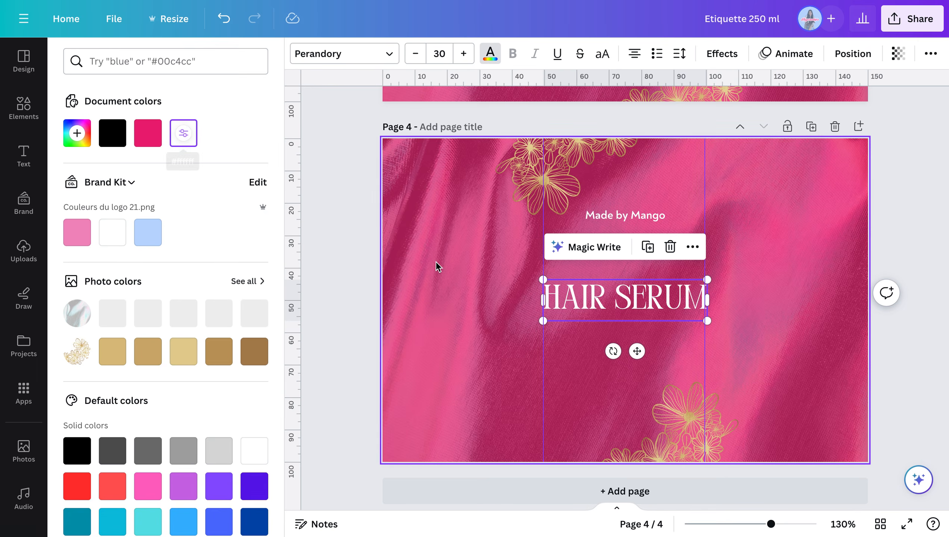
left_click(597, 185)
left_click(600, 187)
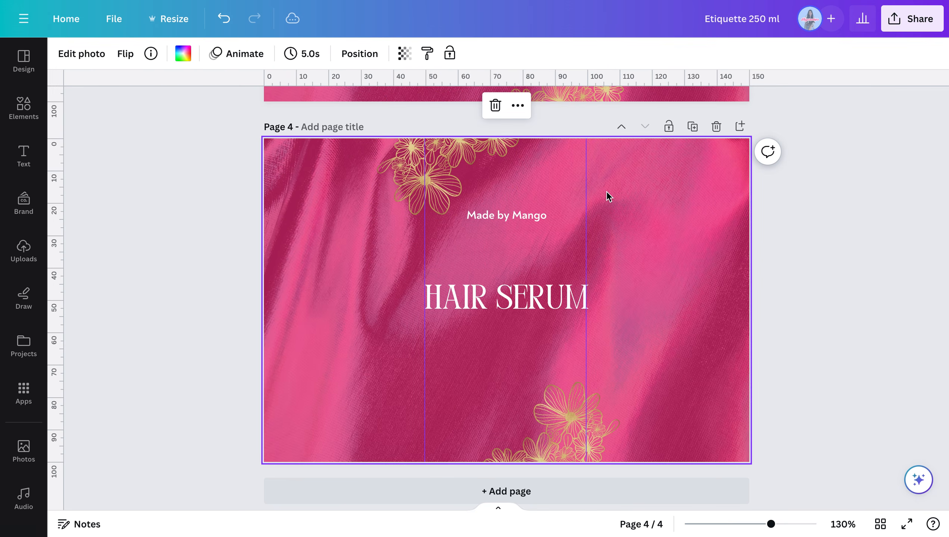
left_click(505, 216)
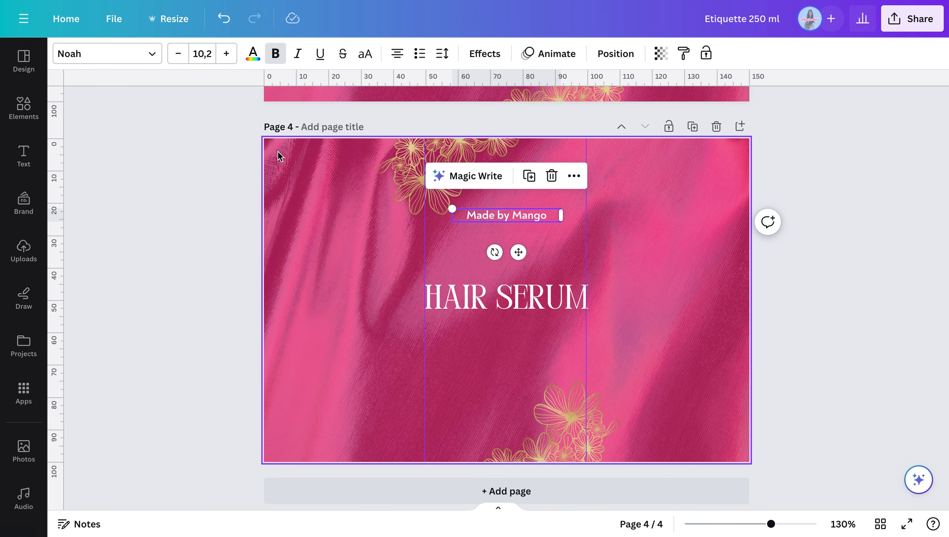
- Duplicate the "Made by Mango" text to the area below the "HAIR SERUM" heading on page 4 and change the copy to "1oz"
key("ctrl+d")
left_click_drag(533, 266, 518, 440)
scroll(495, 290, "up", 3)
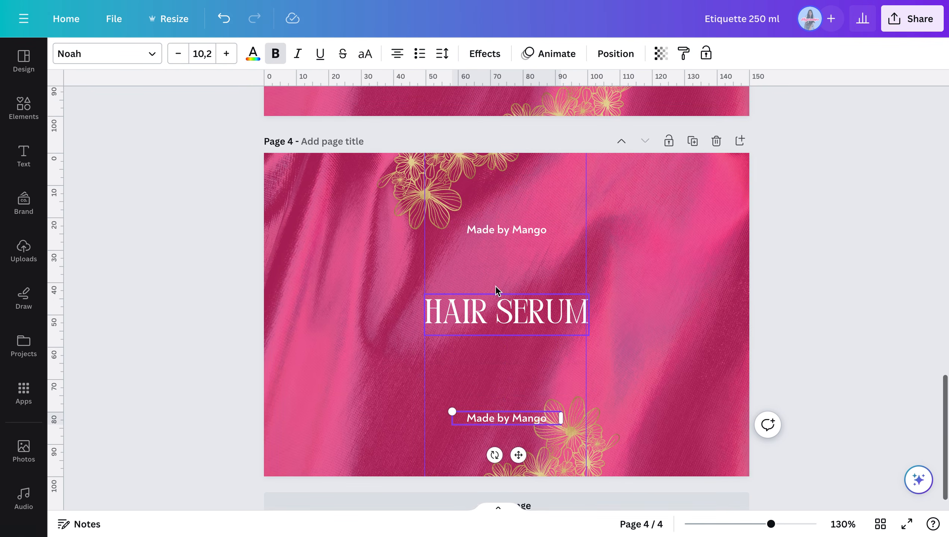
scroll(526, 282, "down", 3)
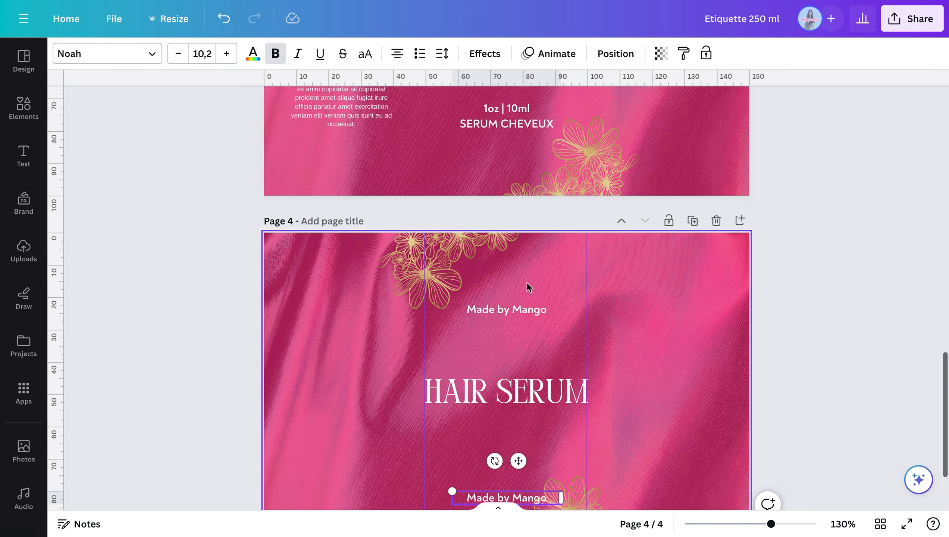
double_click(545, 391)
type("1oz")
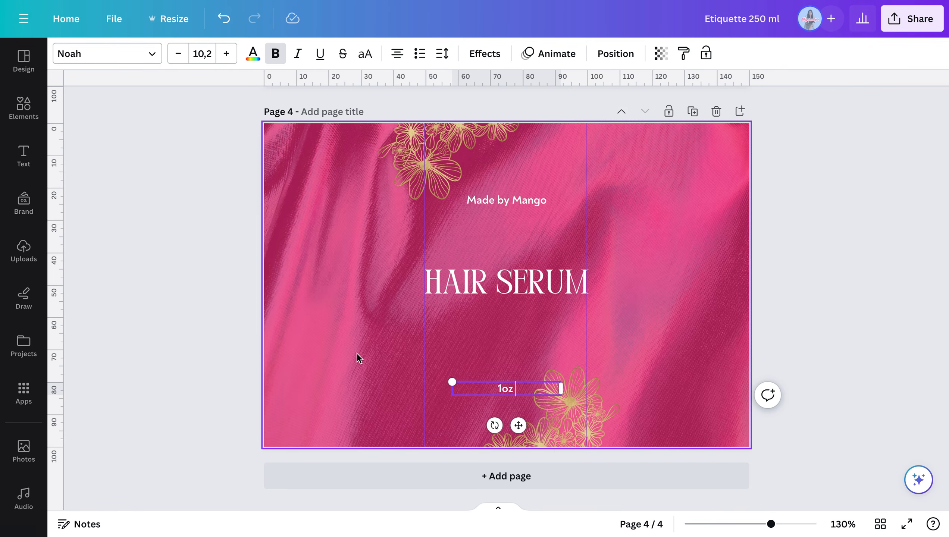
scroll(488, 301, "up", 5)
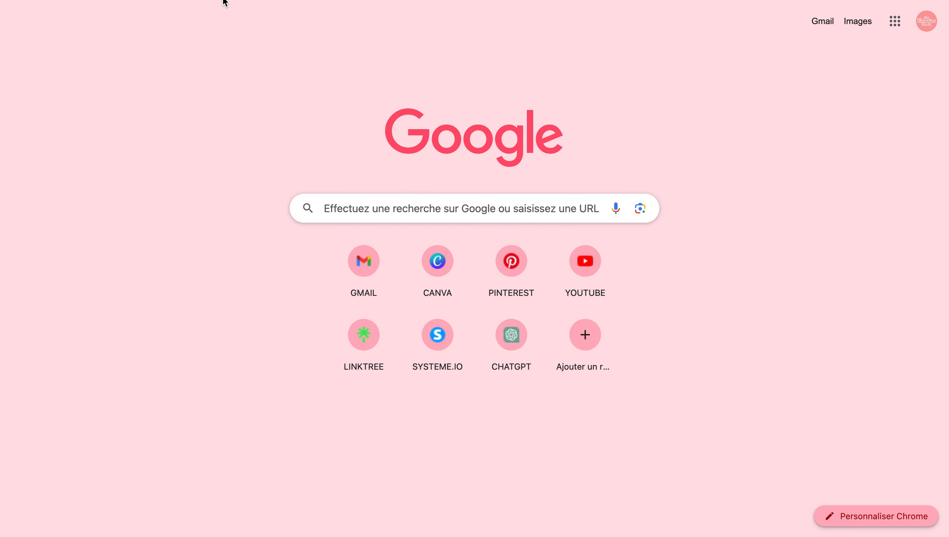
- Switch to Google, search for "trait vertical" and look through the results for a vertical bar character
type("trait vertical")
key("Return")
scroll(284, 227, "down", 1)
left_click(282, 261)
scroll(328, 424, "down", 15)
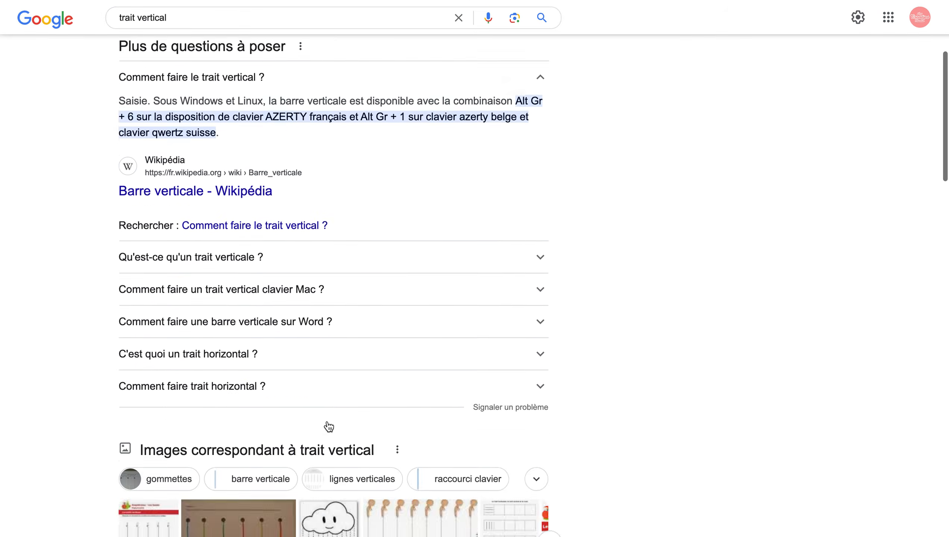
scroll(233, 99, "up", 15)
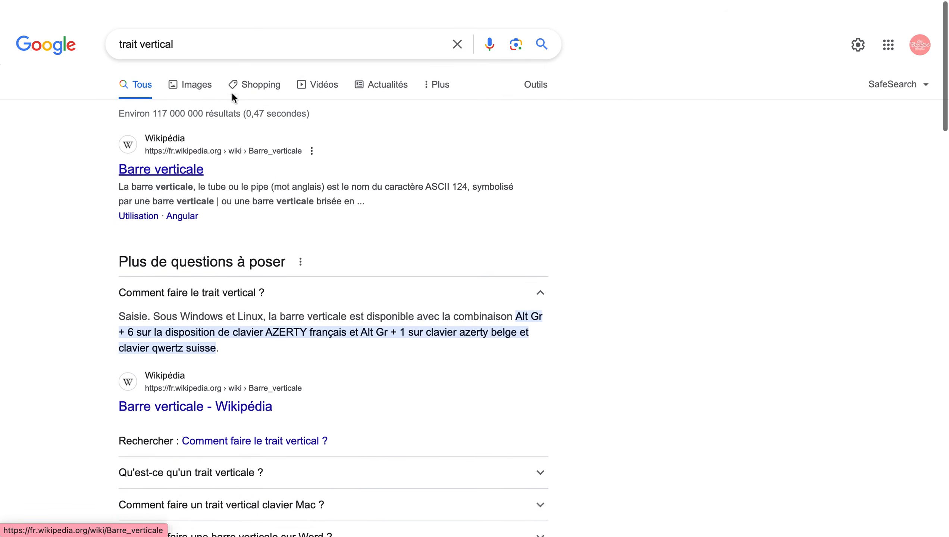
- Refine the Google search to "trait vertical clavier" and copy the vertical bar character from the forum result
left_click(233, 30)
type("clavier")
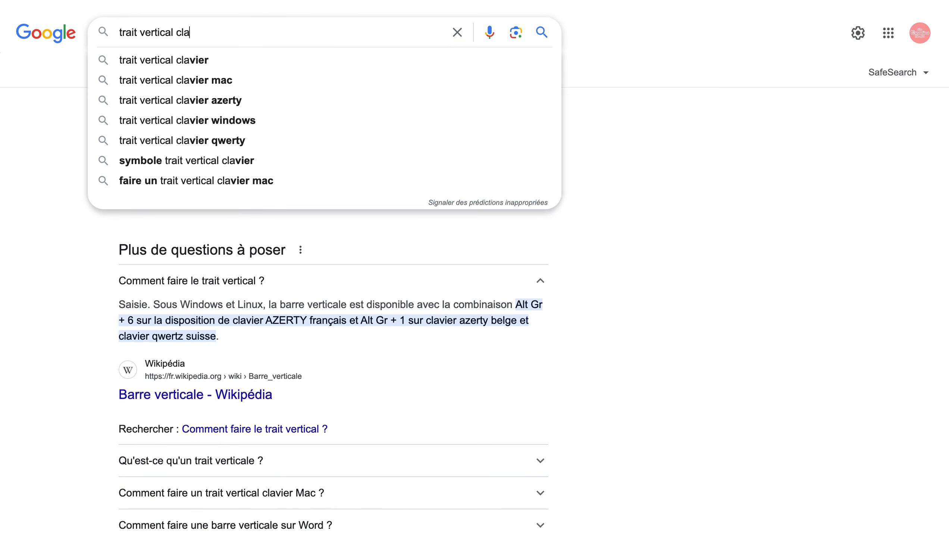
key("Return")
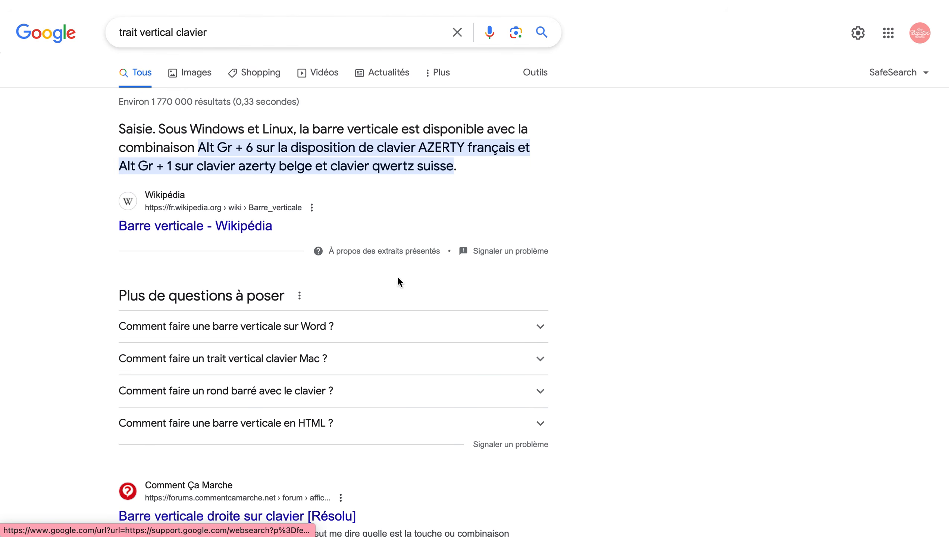
left_click(357, 333)
scroll(357, 331, "down", 10)
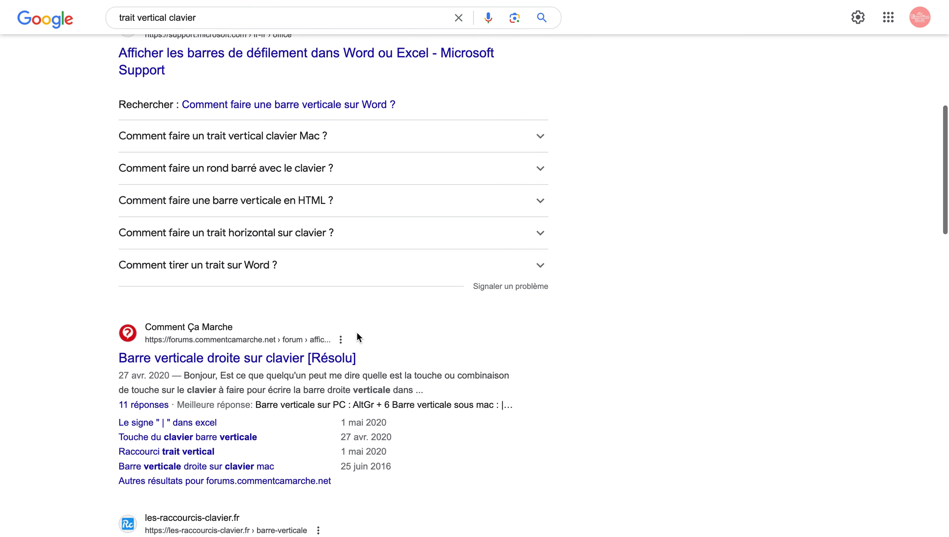
left_click_drag(503, 404, 502, 404)
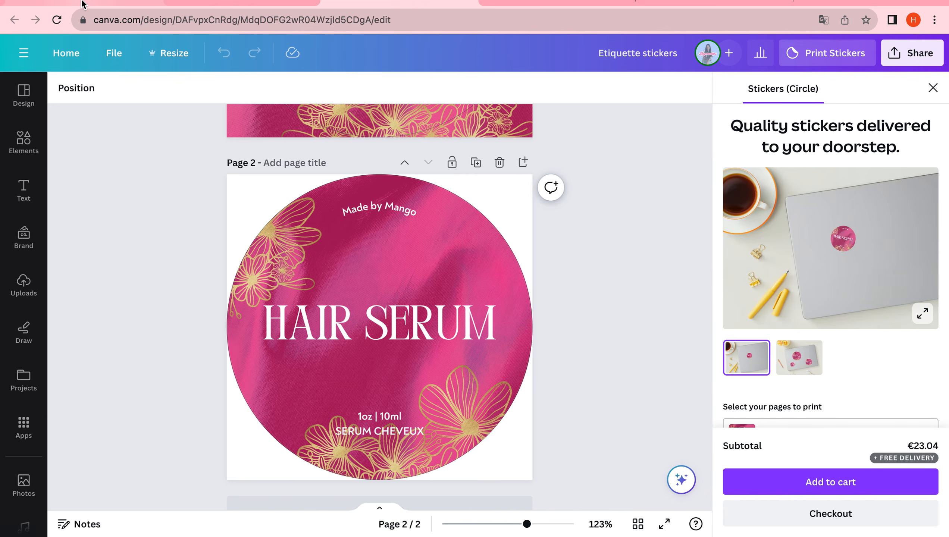
- Return to the Etiquette 250 ml design in Canva and complete the "1oz" text on page 4 as "1oz | 10 ml" above "SERUM CHEVEUX"
left_click(83, 2)
scroll(552, 436, "up", 2, "ctrl")
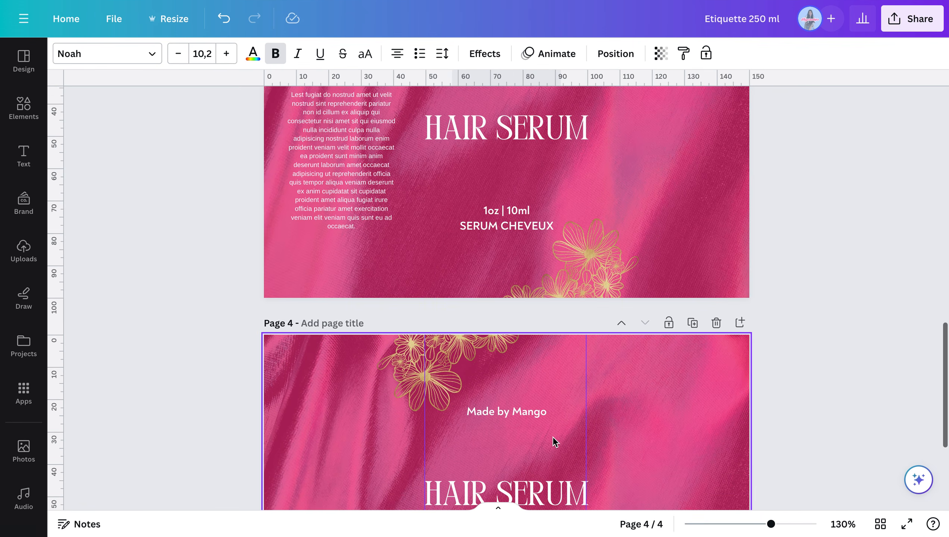
scroll(555, 448, "down", 5)
double_click(526, 390)
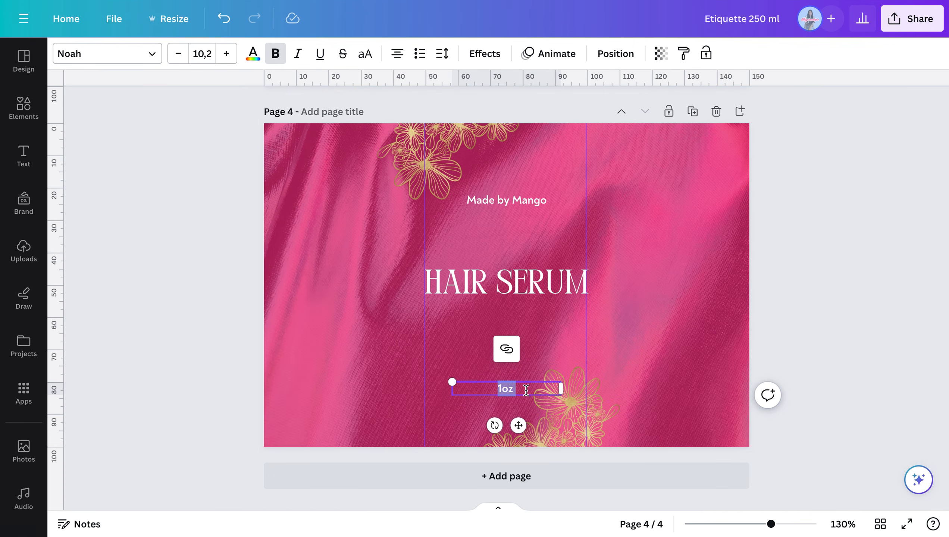
left_click(506, 388)
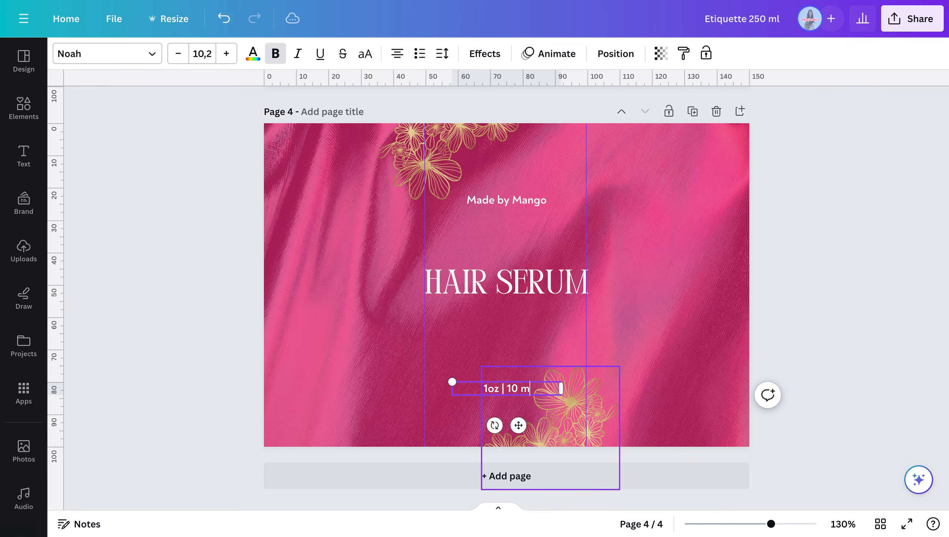
key("Return")
type("SERUM CHEVEUC")
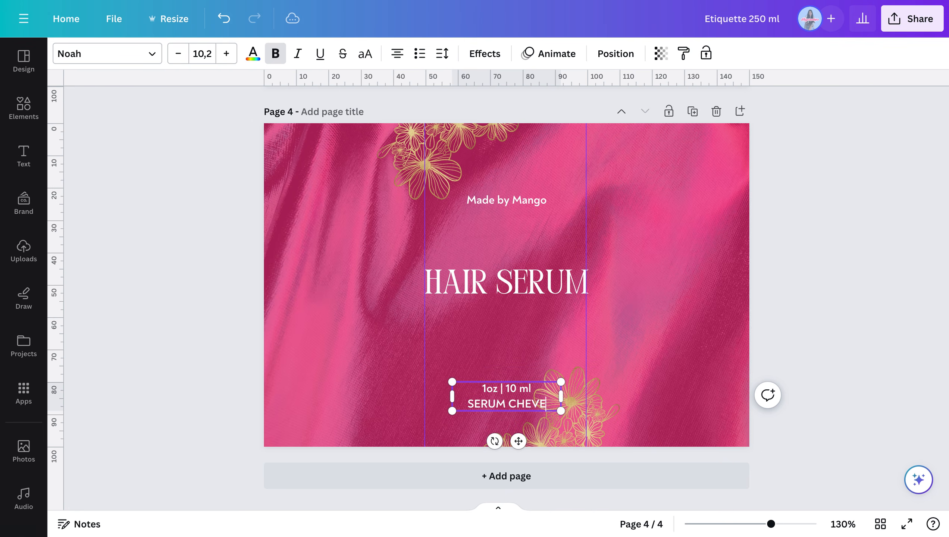
key("BackSpace")
type("X")
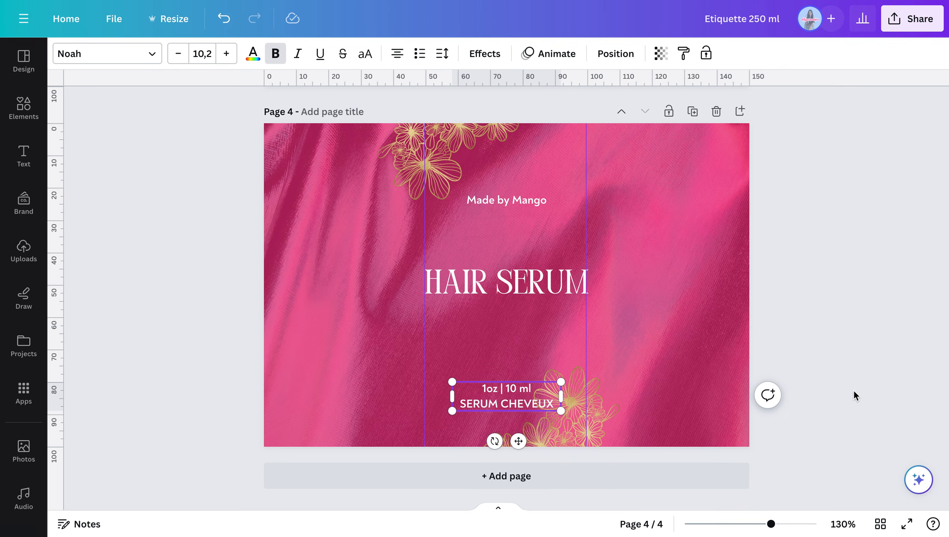
left_click(856, 391)
- Duplicate the volume text into the label's left section on page 4 and replace its wording with "INSTRUCTION"
left_click(510, 398)
left_click_drag(509, 398, 361, 232)
key("ctrl+d")
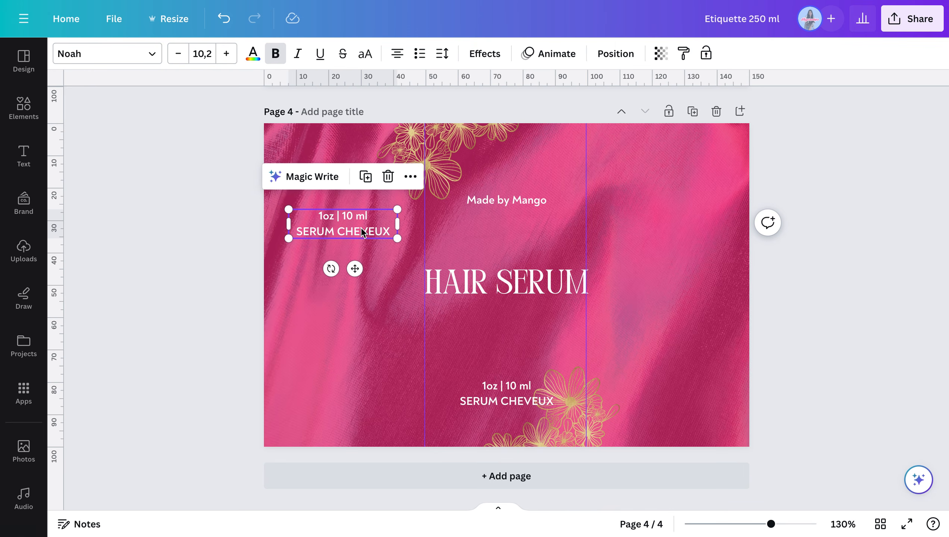
double_click(362, 231)
key("BackSpace")
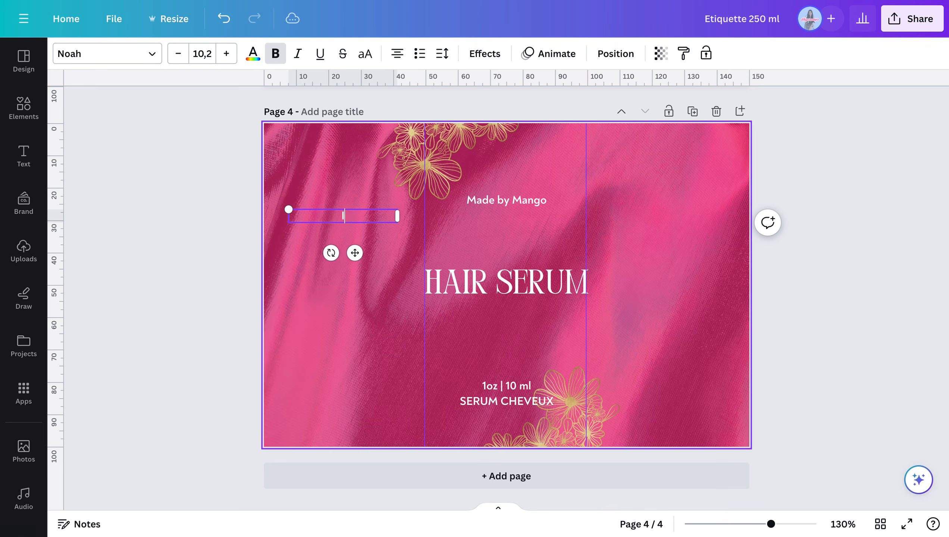
type("INSTRUCTIONS")
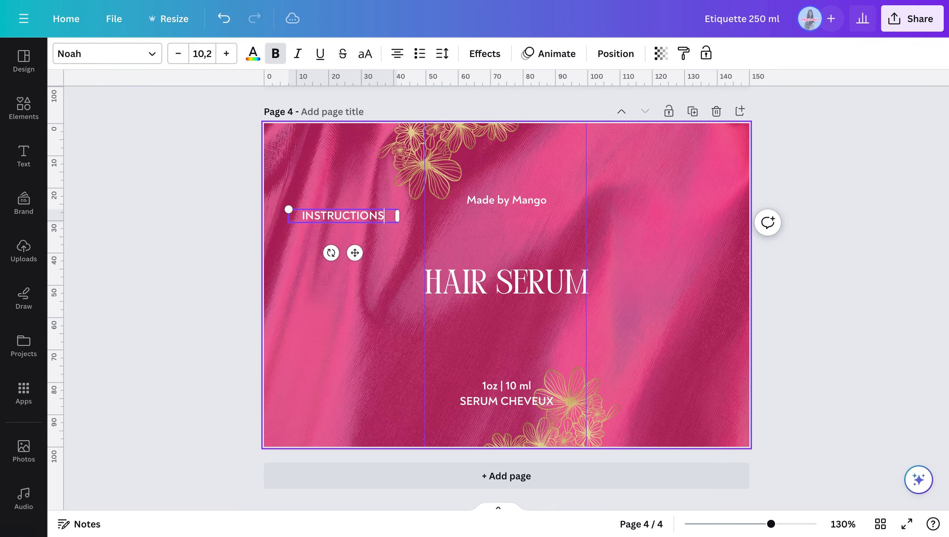
key("BackSpace")
- Shrink the "INSTRUCTION" text to size 8,7 and center it in the label's left section
left_click(297, 253)
left_click_drag(356, 214, 356, 221)
left_click_drag(289, 217, 307, 220)
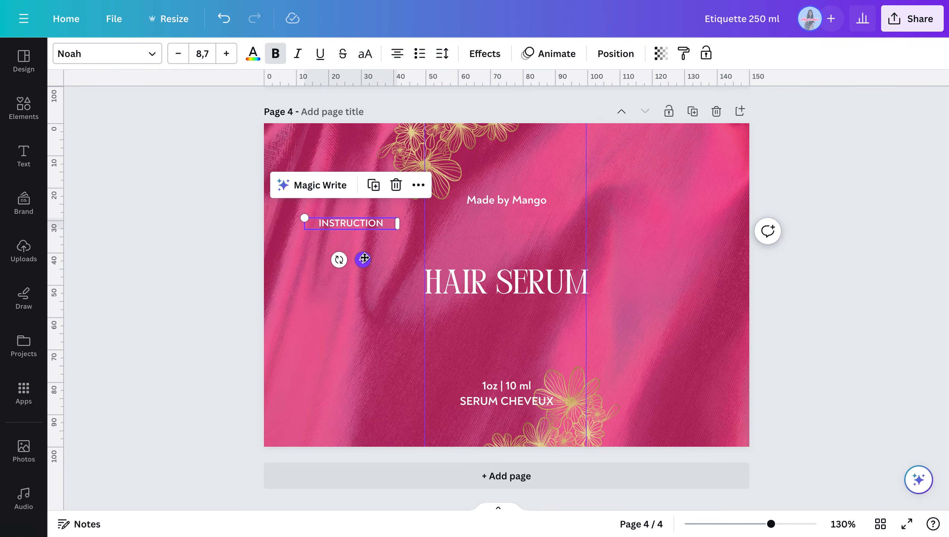
left_click_drag(364, 258, 356, 258)
- Check the font and size of the instruction paragraph under "INSTRUCTION" on page 3
scroll(357, 257, "up", 8)
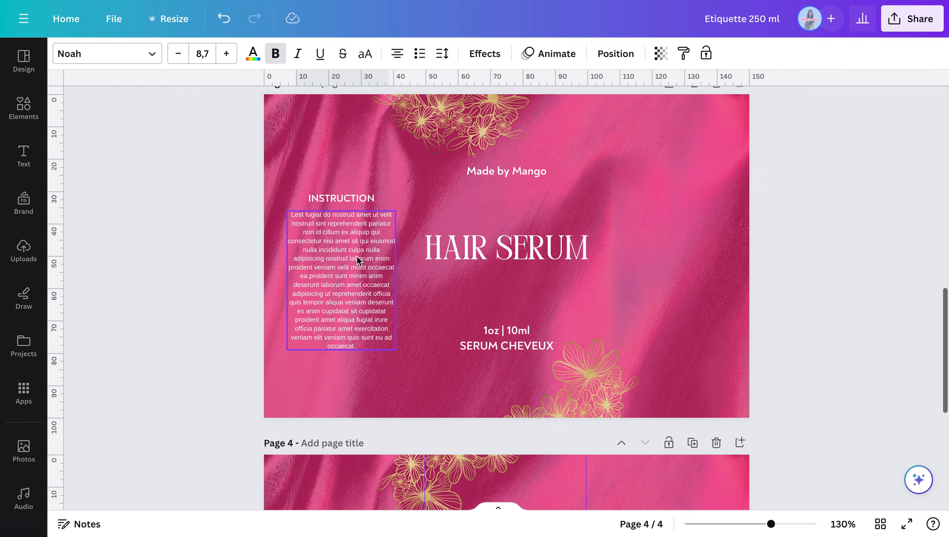
left_click(336, 200)
left_click(336, 245)
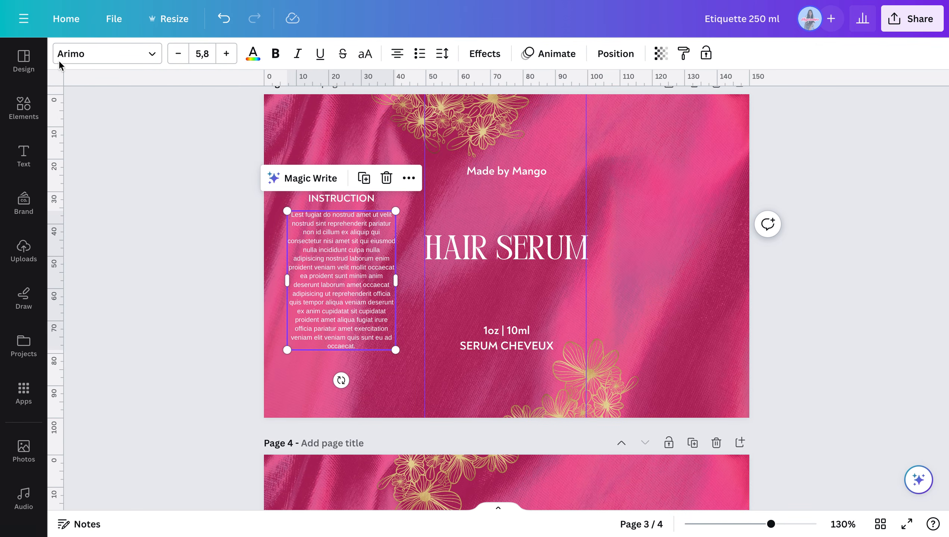
left_click(334, 198)
left_click(357, 292)
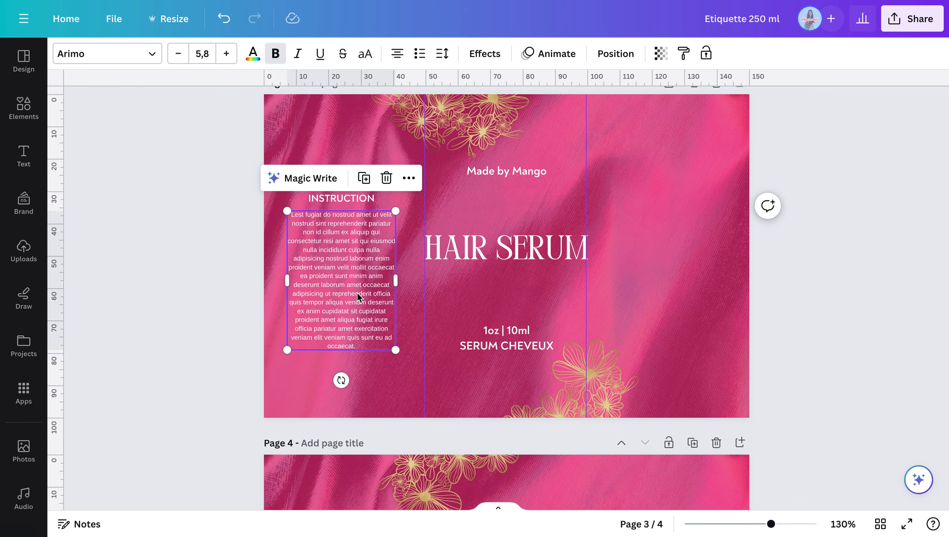
scroll(358, 292, "down", 3)
scroll(357, 292, "down", 3)
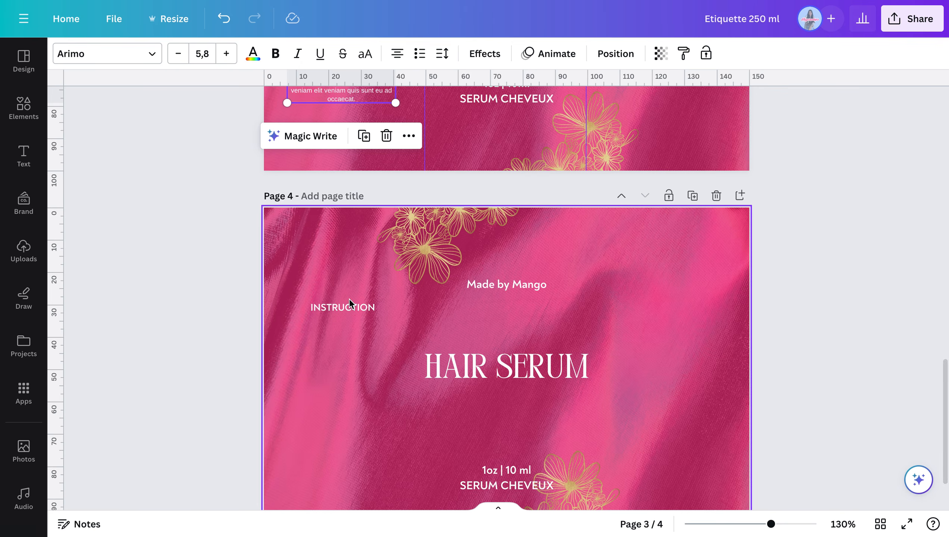
scroll(350, 304, "down", 2)
- Add a new heading to page 4, set its font to Arimo and shift it slightly to the left
left_click(23, 154)
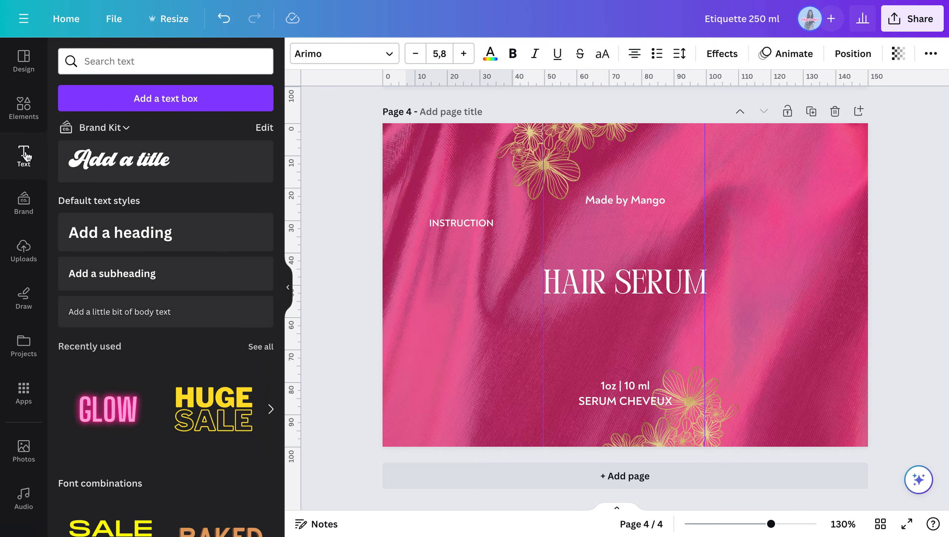
left_click(195, 233)
left_click(384, 60)
type("Per")
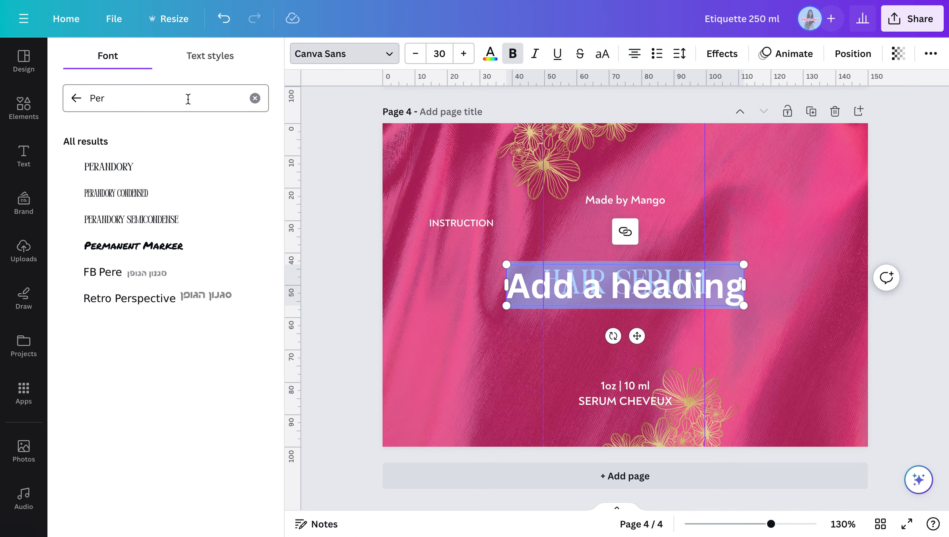
left_click(255, 98)
type("arimo")
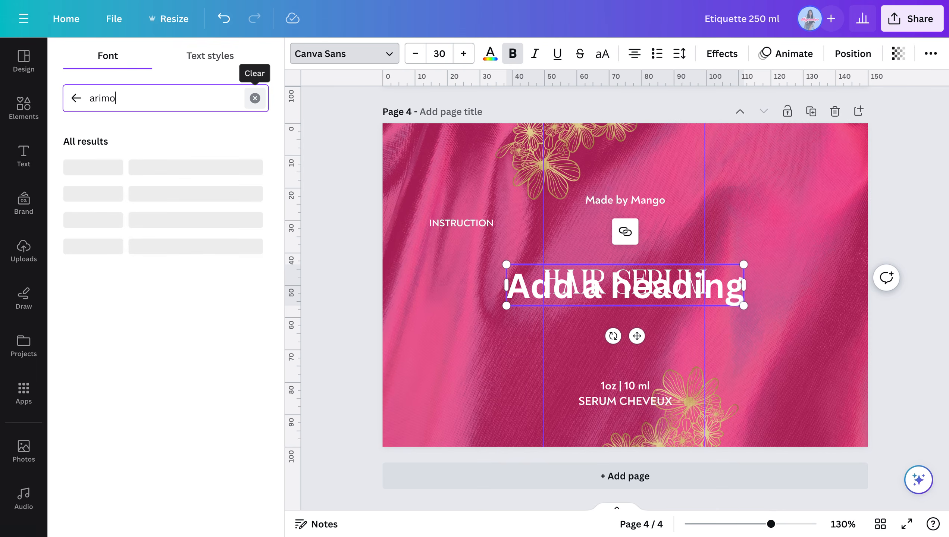
left_click(195, 167)
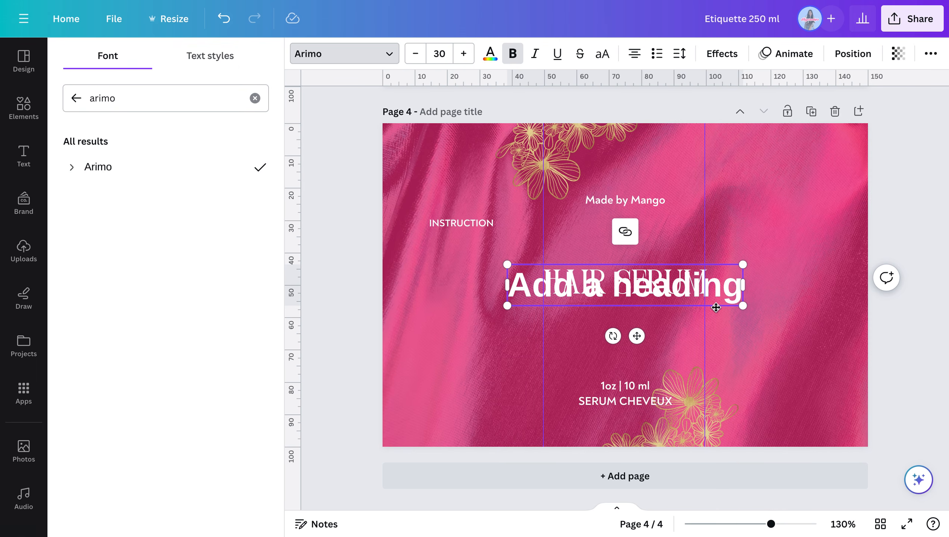
left_click_drag(636, 336, 600, 336)
- Find the Lorem Ipsum app among the Canva apps and open it
left_click(23, 395)
scroll(130, 388, "down", 10)
scroll(130, 388, "down", 15)
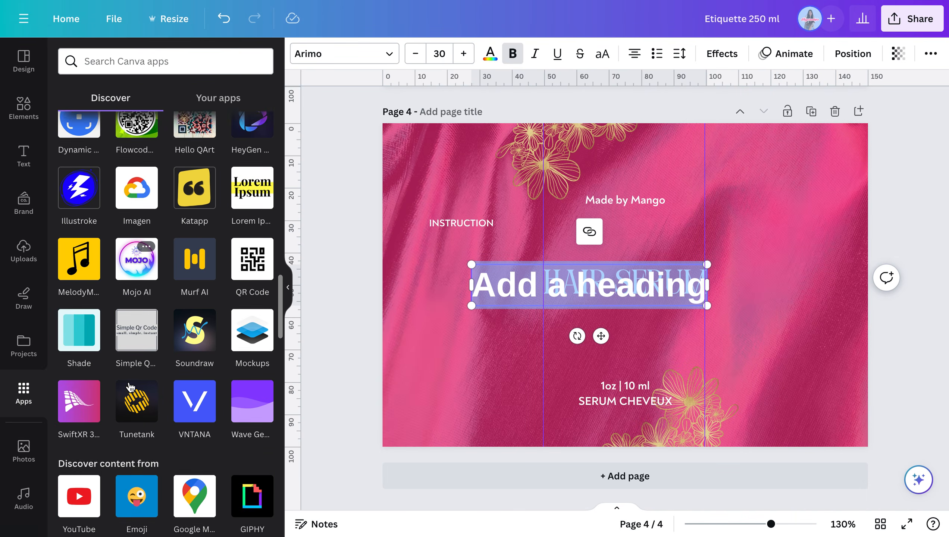
scroll(131, 388, "down", 5)
left_click(159, 60)
type("lor")
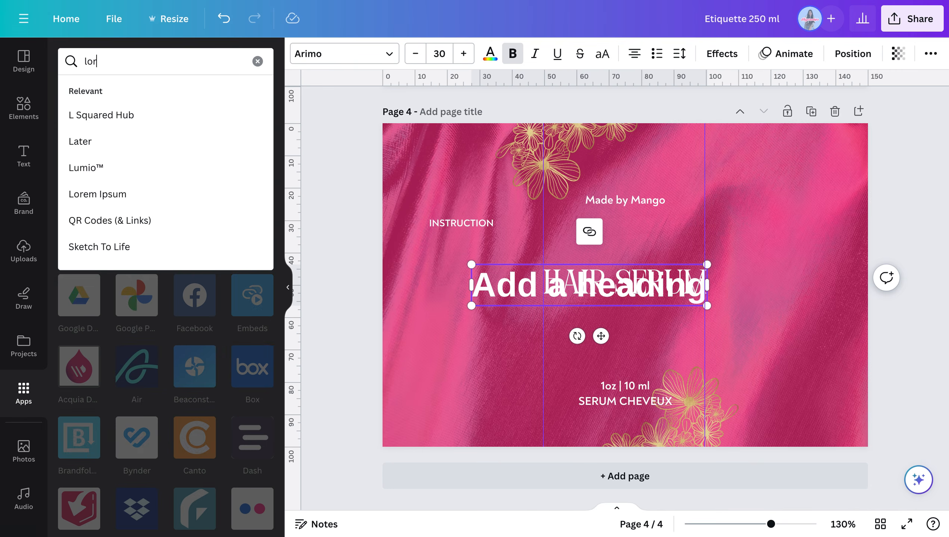
left_click(185, 119)
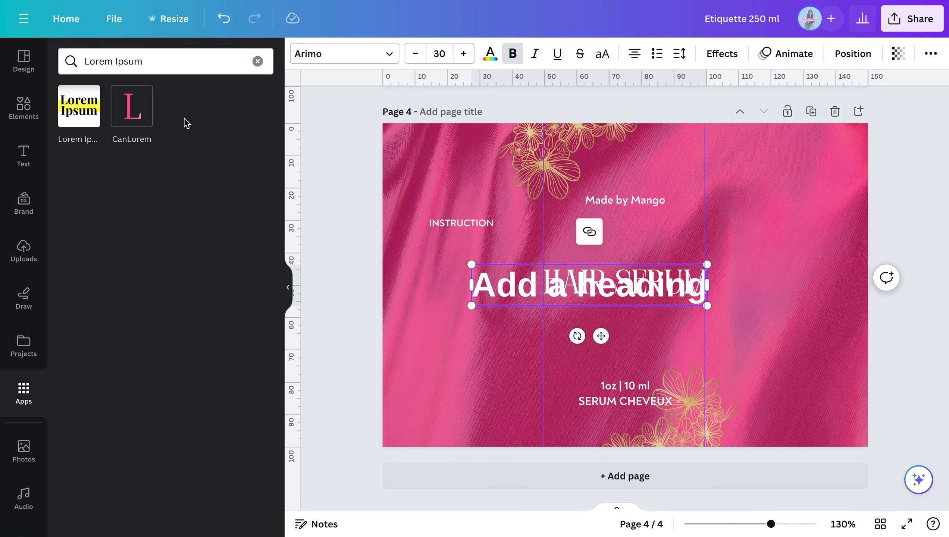
left_click(77, 109)
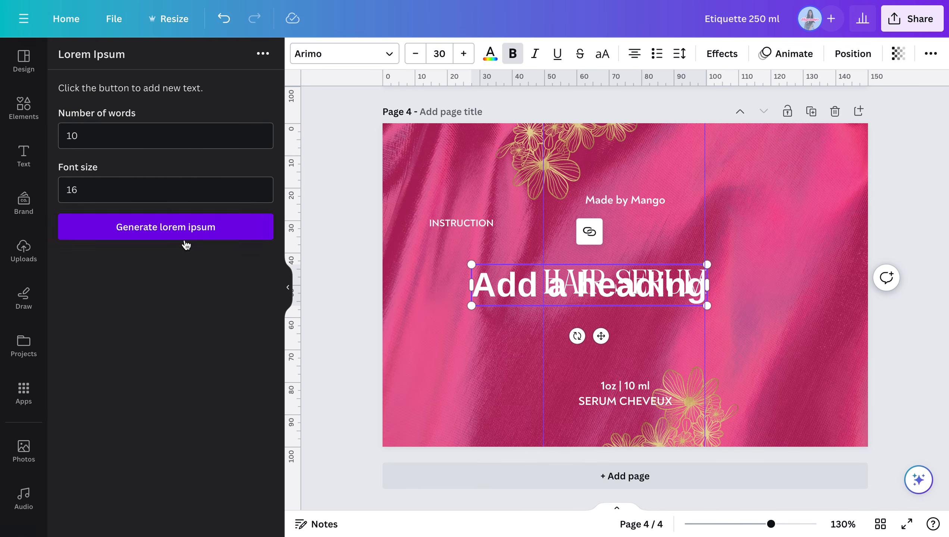
- Generate a 10-word lorem ipsum text at font size 16 on page 4 and delete it
left_click(185, 239)
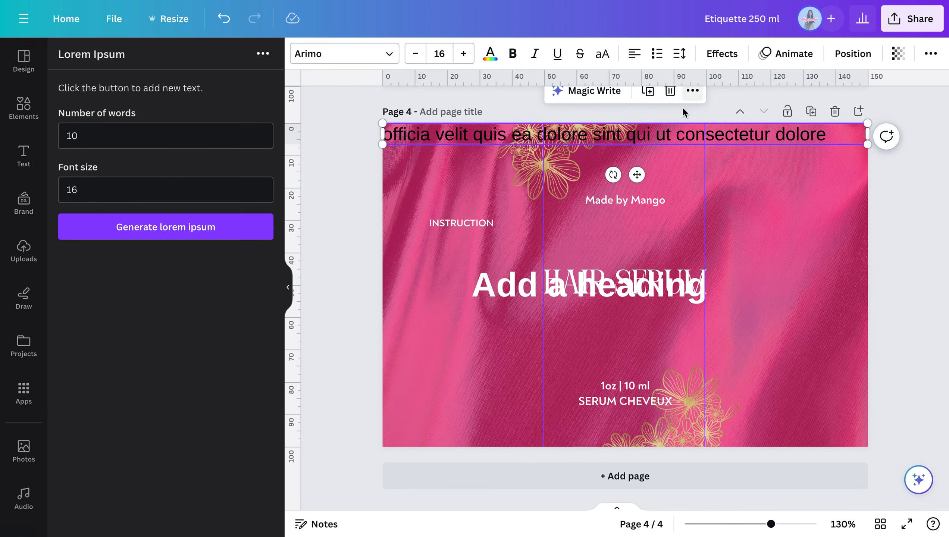
left_click_drag(678, 145, 679, 162)
double_click(822, 179)
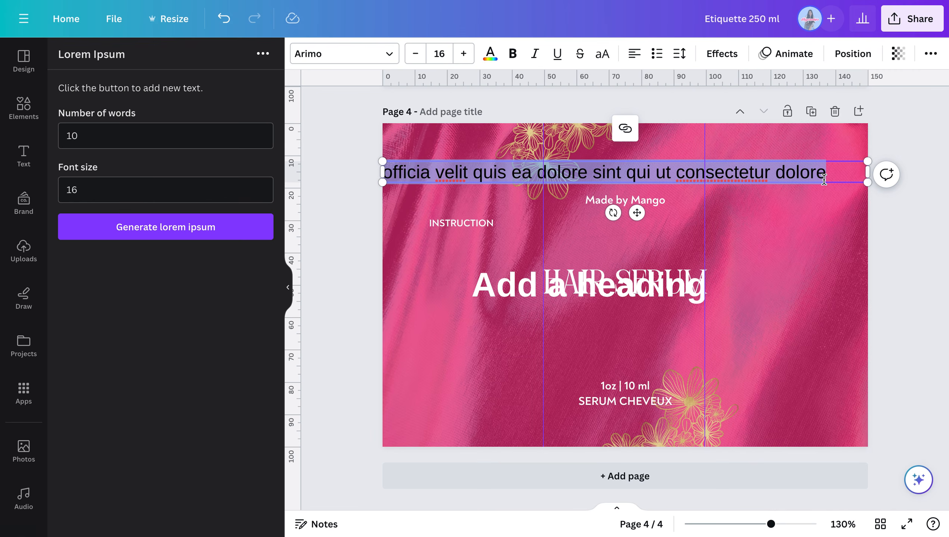
key("BackSpace")
left_click(873, 209)
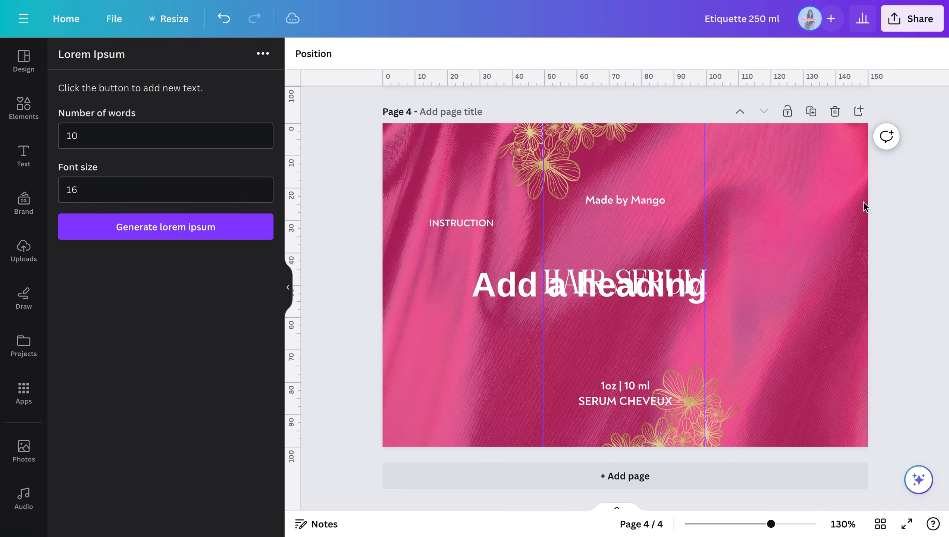
- Generate a 40-word lorem ipsum text on page 4
left_click(615, 287)
left_click(89, 135)
type("2")
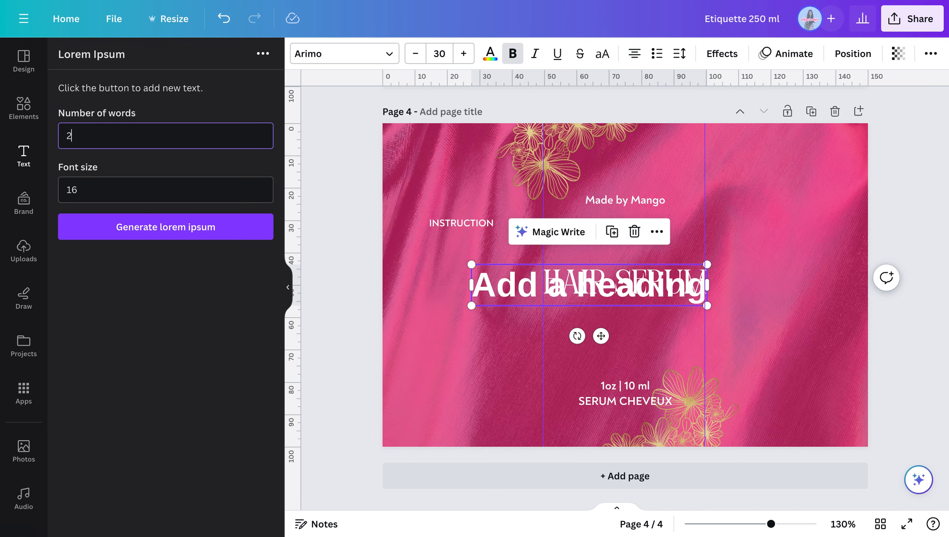
type("40")
key("BackSpace")
key("BackSpace")
key("BackSpace")
type("40")
left_click(195, 227)
- Replace the heading's placeholder text with a copy of the generated lorem ipsum and delete the generated text box
double_click(763, 217)
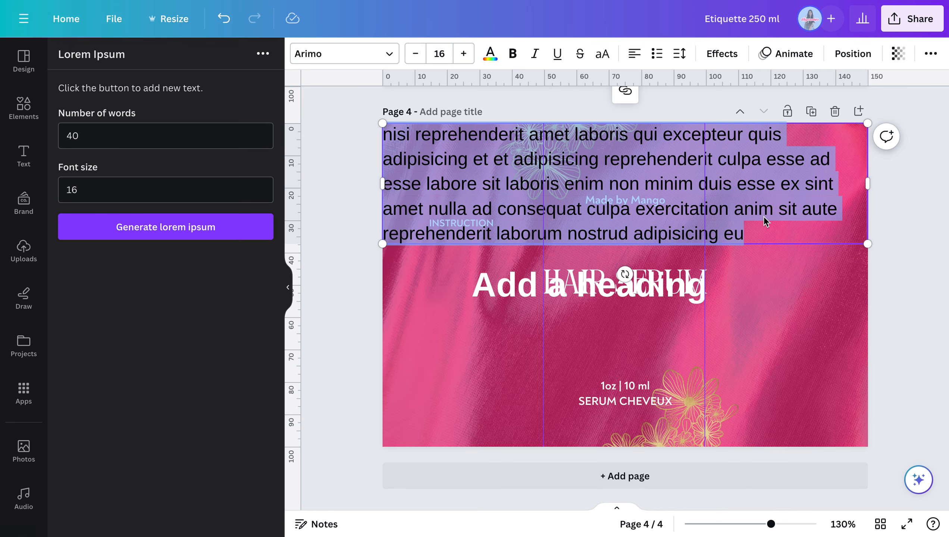
key("ctrl+c")
double_click(650, 298)
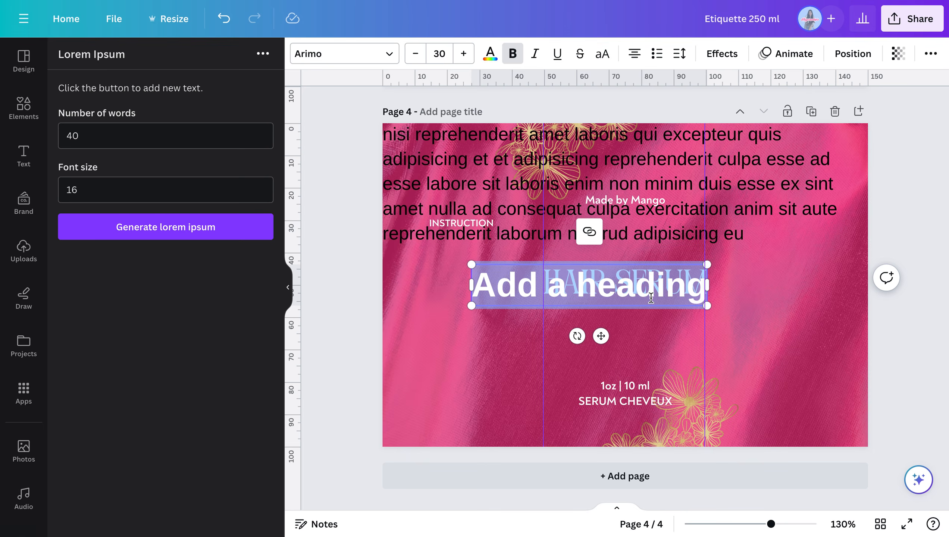
key("ctrl+v")
left_click(711, 149)
key("Delete")
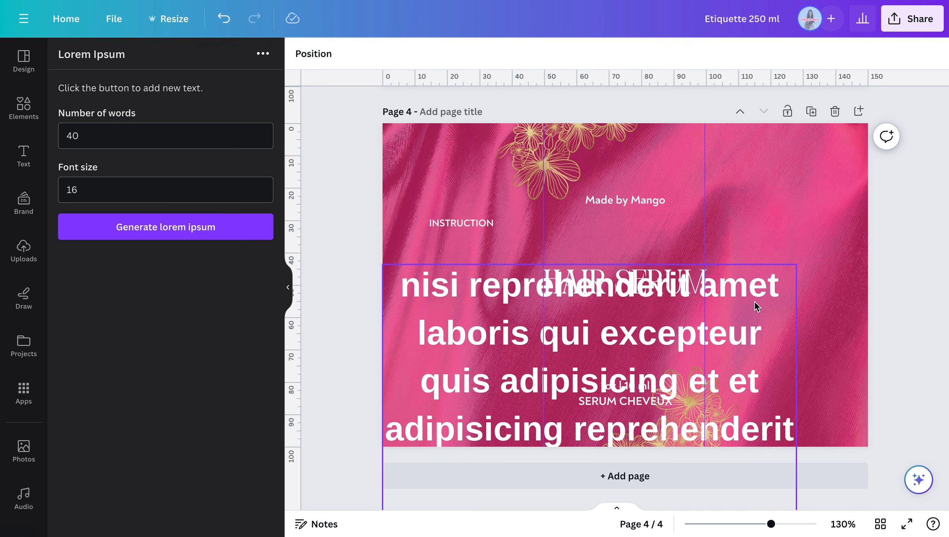
- Scale the lorem ipsum paragraph down to font size 7,6 in regular weight and place it centered under "INSTRUCTION"
left_click_drag(754, 303, 754, 133)
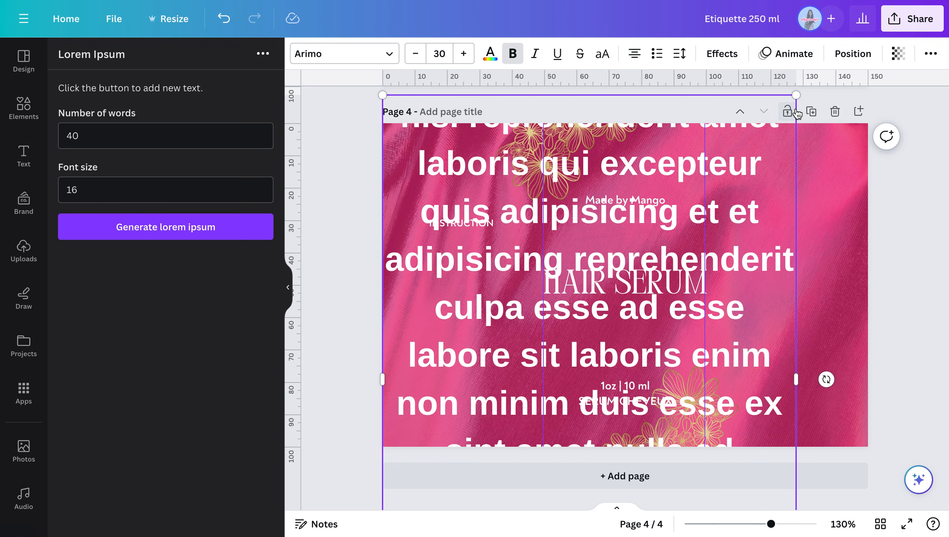
left_click_drag(796, 96, 582, 384)
left_click_drag(522, 399, 641, 250)
left_click_drag(591, 309, 462, 305)
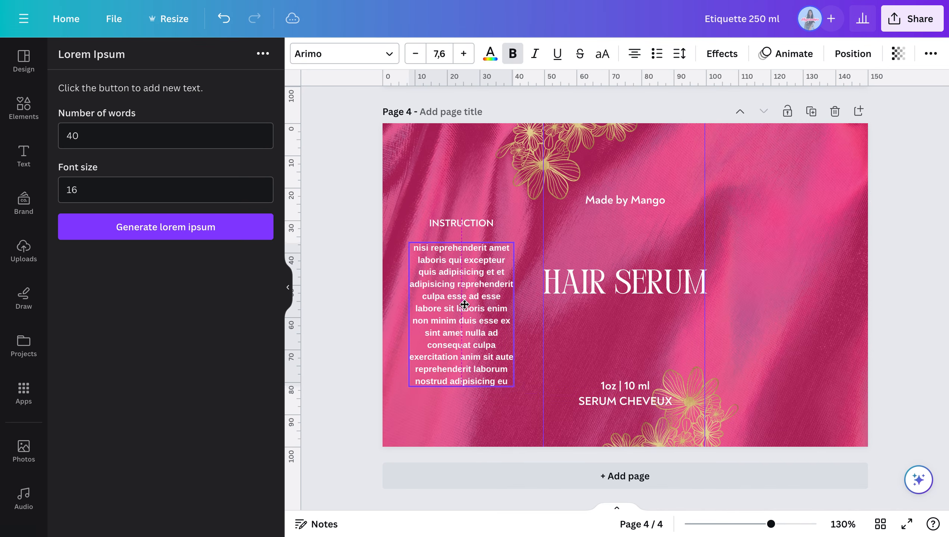
left_click(513, 54)
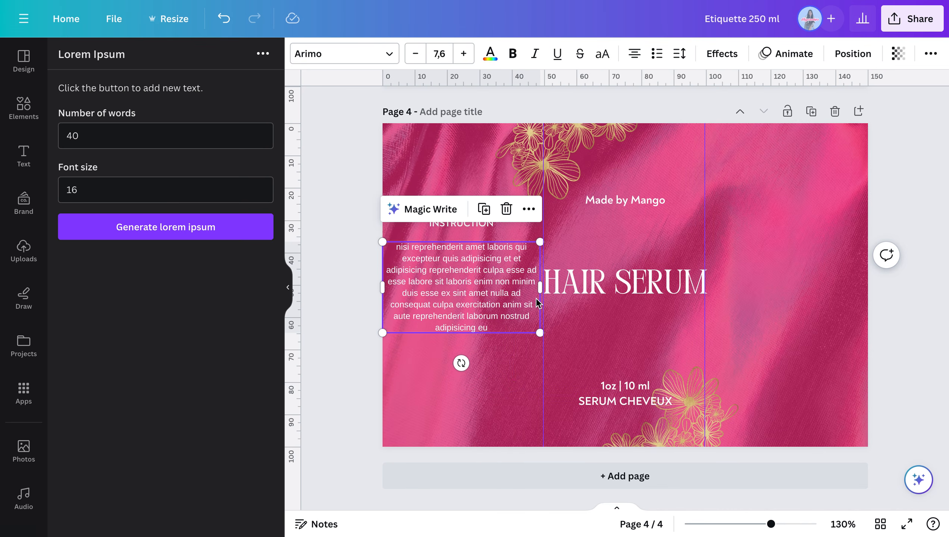
- Narrow the instruction paragraph's text box to about 36 mm and recenter it under "INSTRUCTION"
left_click_drag(540, 287, 490, 287)
key("ctrl+z")
left_click(382, 286)
left_click_drag(381, 287, 424, 287)
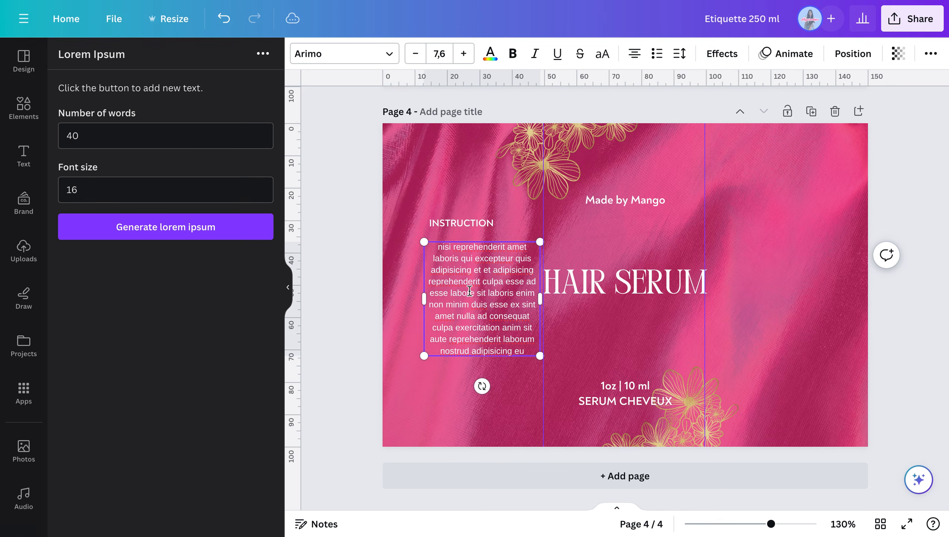
left_click_drag(470, 313, 451, 315)
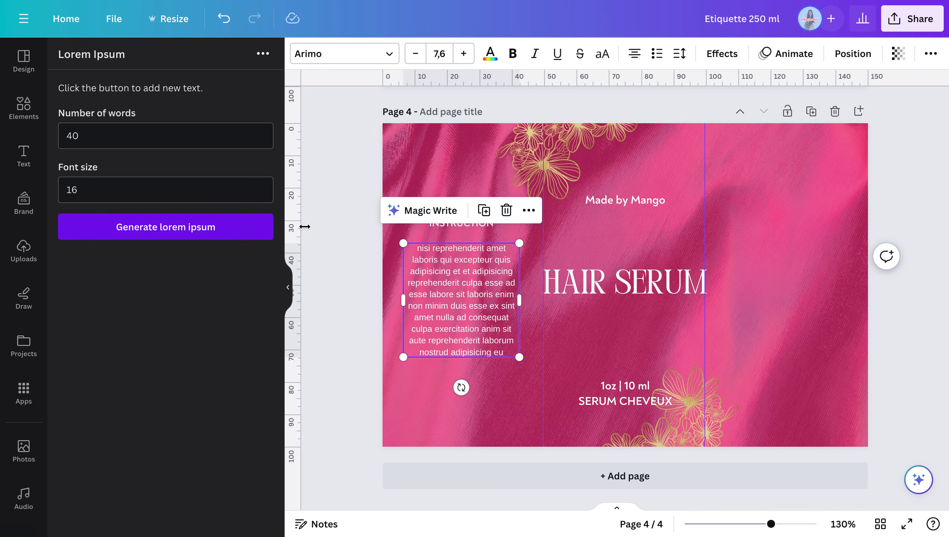
- Remove the two vertical guides at 50 mm and 100 mm from the label
left_click(312, 246)
left_click(290, 287)
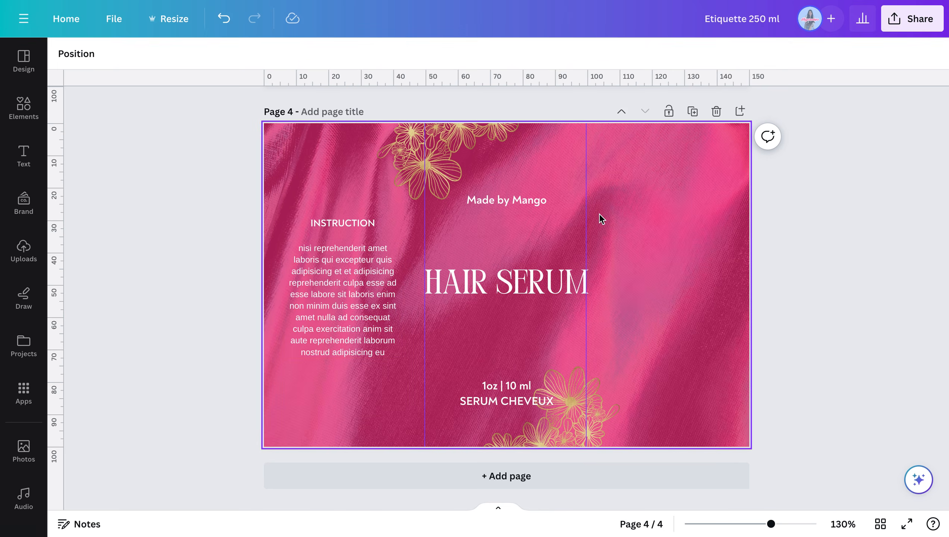
left_click_drag(424, 206, 168, 175)
- Look through the Canva print products for stickers by searching "stick" and open the Bumper Stickers option
left_click(920, 20)
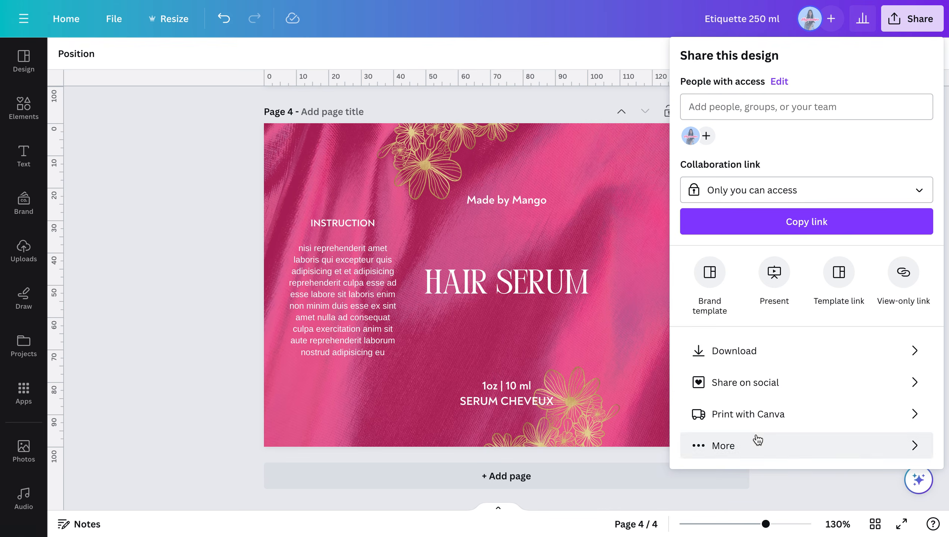
left_click(757, 415)
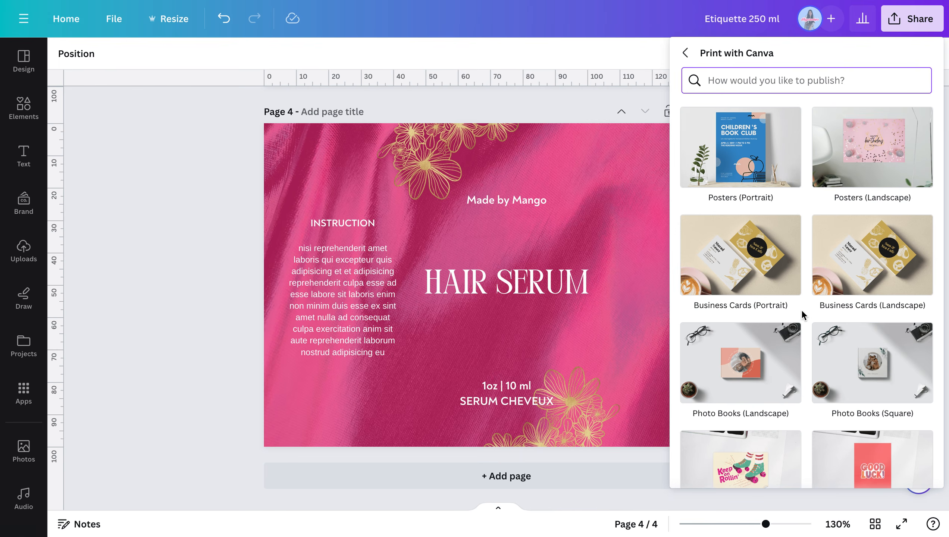
scroll(801, 310, "down", 10)
scroll(802, 310, "down", 10)
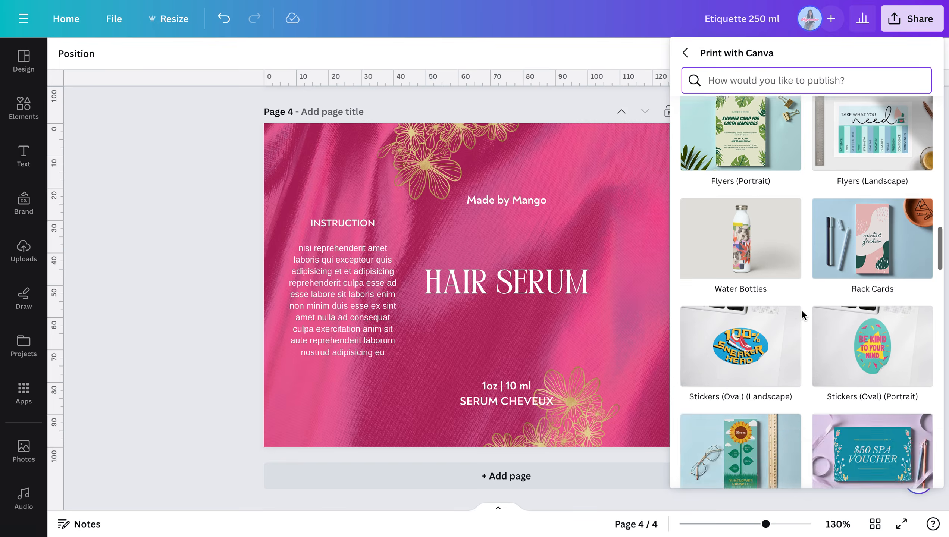
left_click(798, 79)
type("stick")
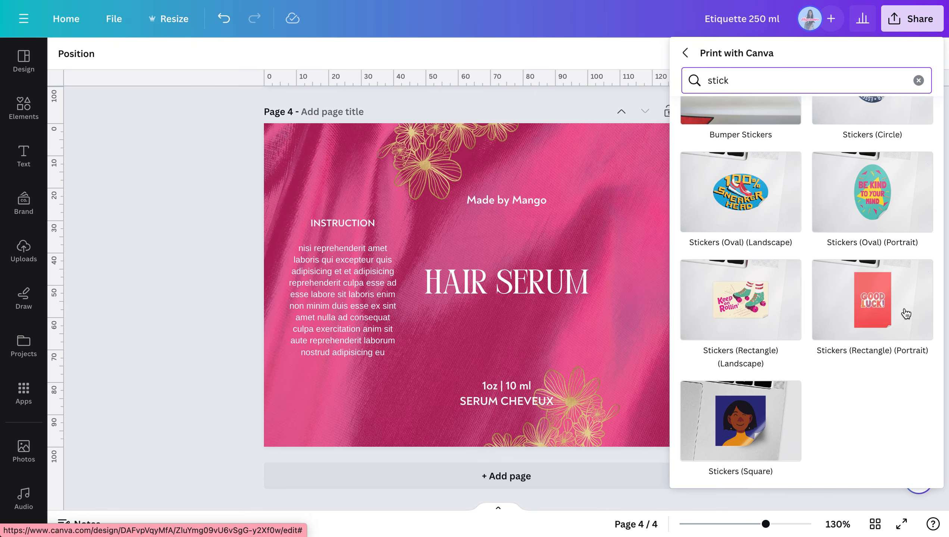
scroll(905, 321, "up", 3)
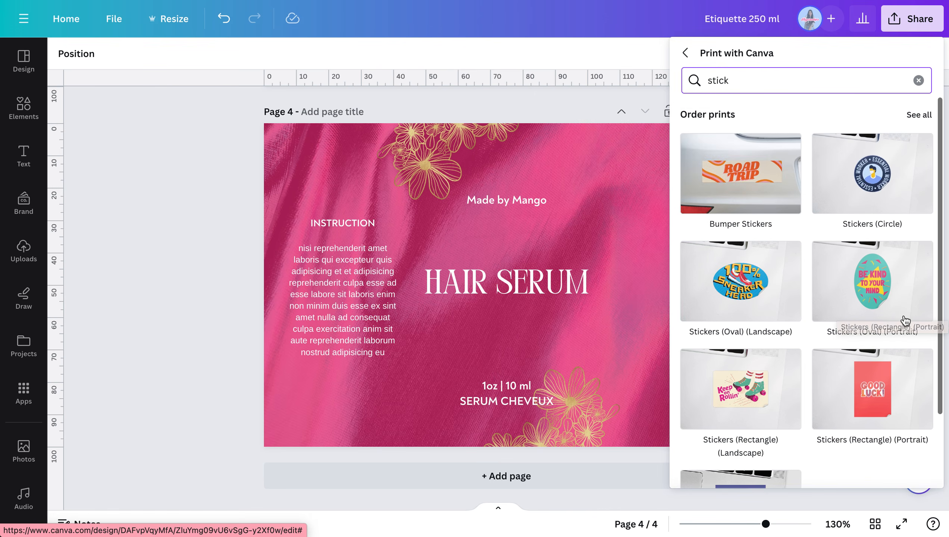
left_click(767, 158)
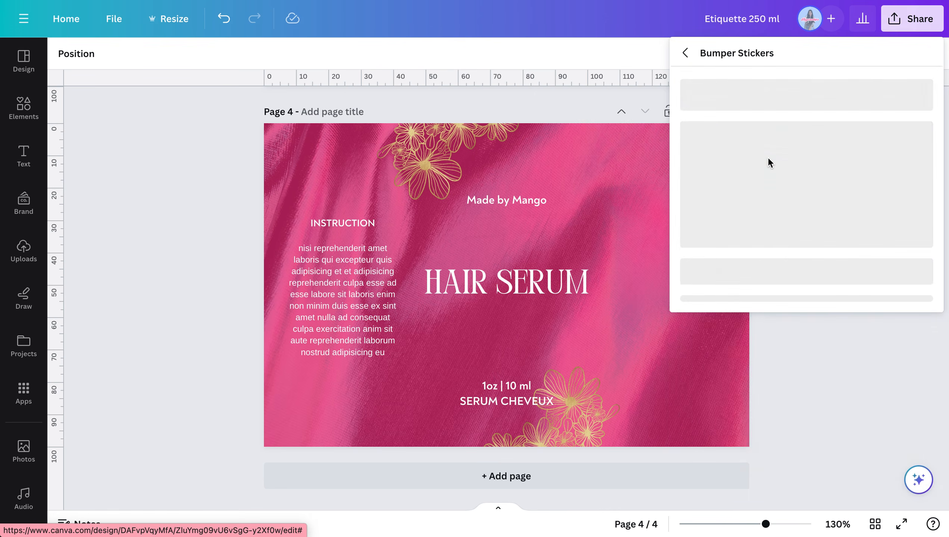
left_click(552, 106)
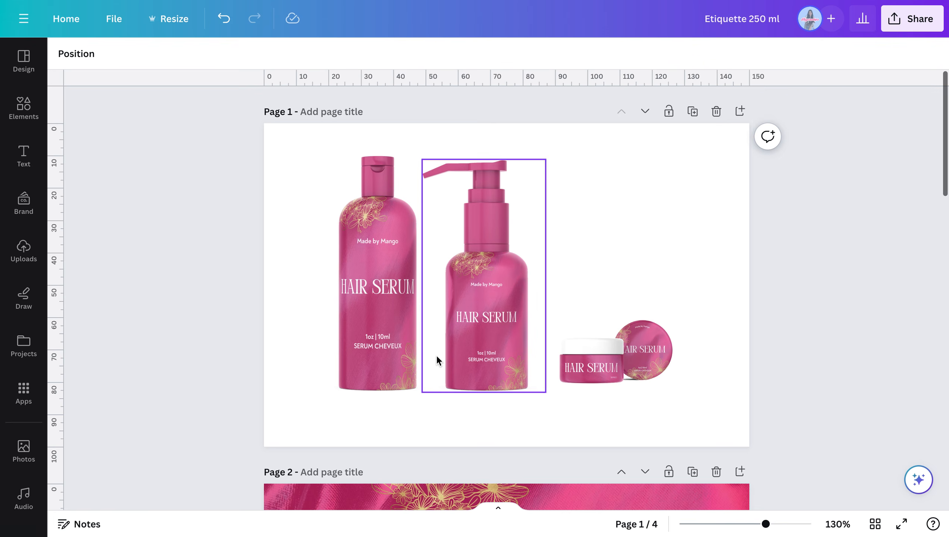
- Enlarge the jar mockup on page 1 and place it so it overlaps the front of the pump bottle
left_click_drag(550, 391, 496, 358)
left_click_drag(448, 386, 410, 413)
left_click_drag(571, 356, 642, 350)
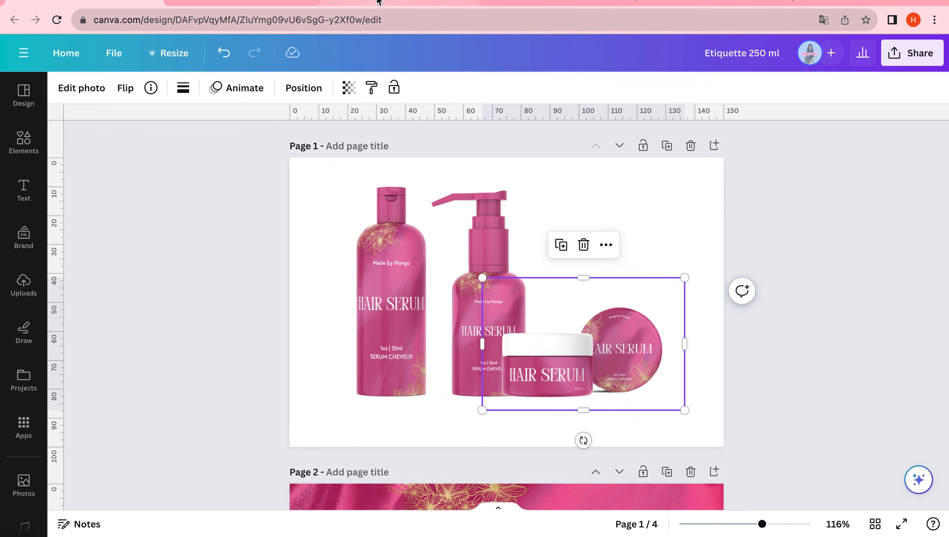
- Switch to the "Etiquette stickers" design, duplicate its page 2 and clear all content from the copy to get a blank page 3
left_click(378, 2)
scroll(600, 334, "up", 9)
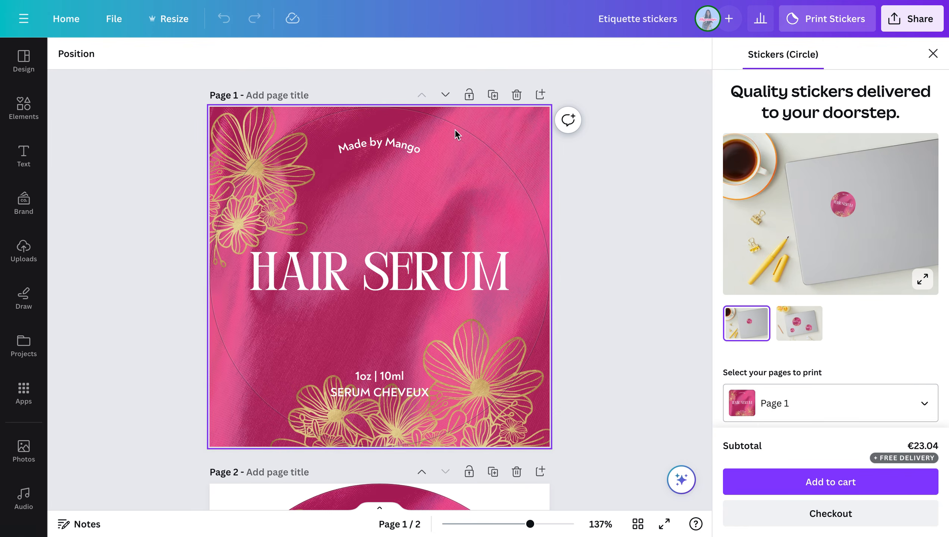
left_click(493, 94)
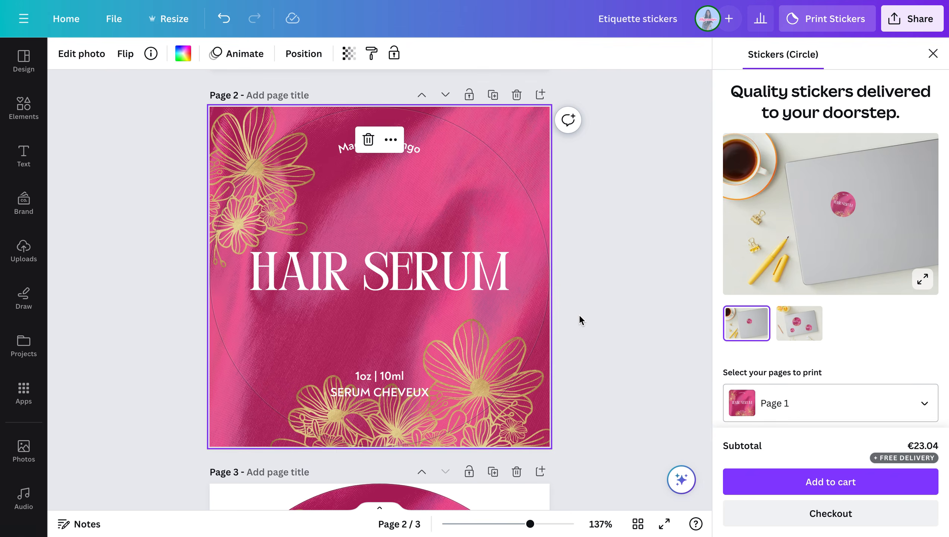
left_click(521, 96)
left_click(493, 95)
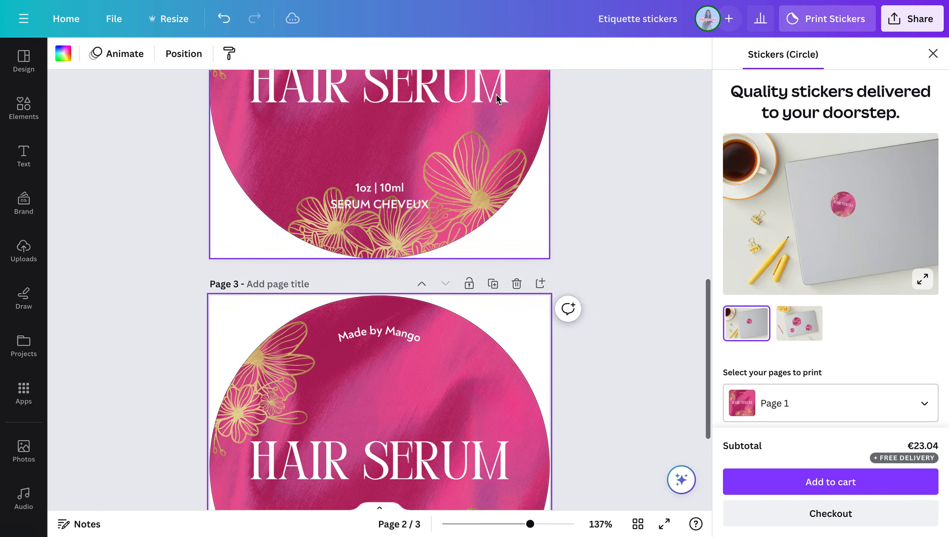
left_click(462, 316)
key("Delete")
key("Delete")
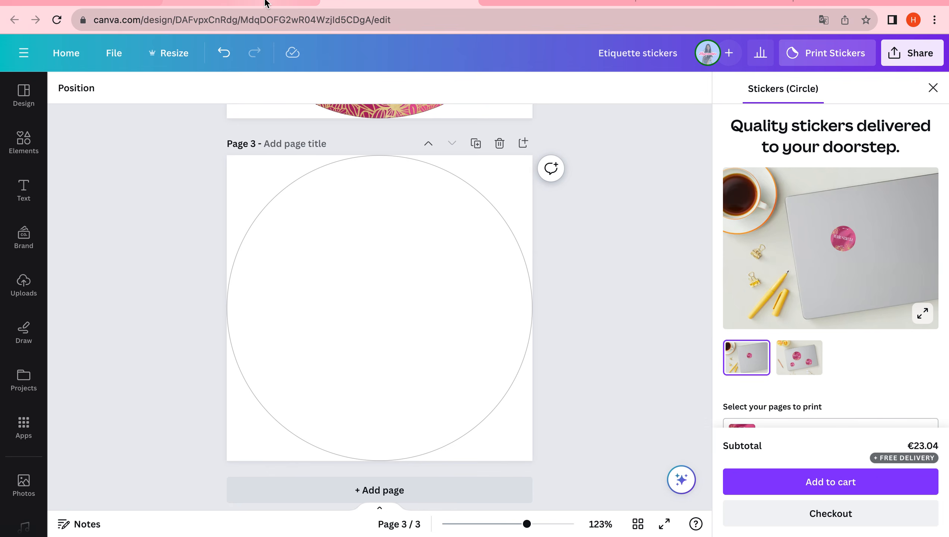
- Copy the flowers and product texts from page 4 of "Etiquette 250 ml" and paste them centered on page 3 of "Etiquette stickers"
left_click(265, 4)
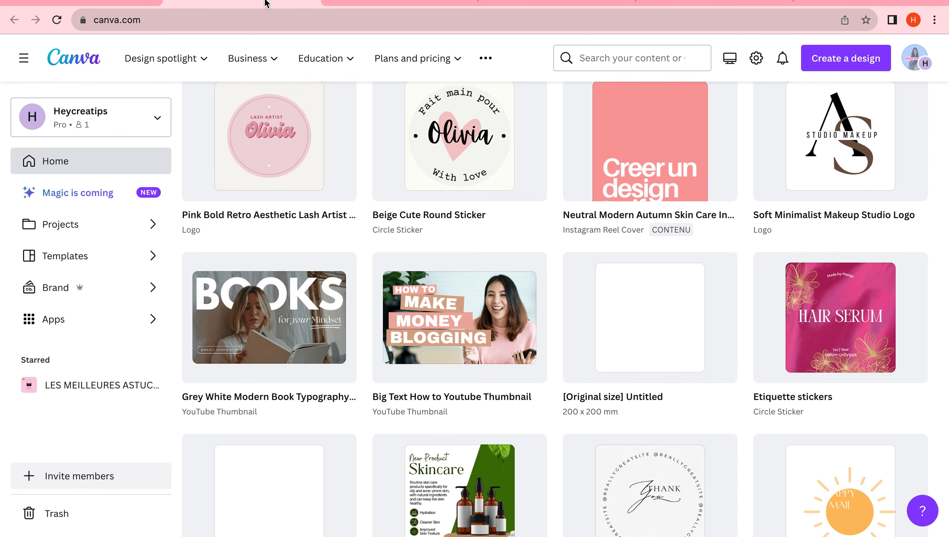
left_click(117, 2)
scroll(483, 298, "down", 15)
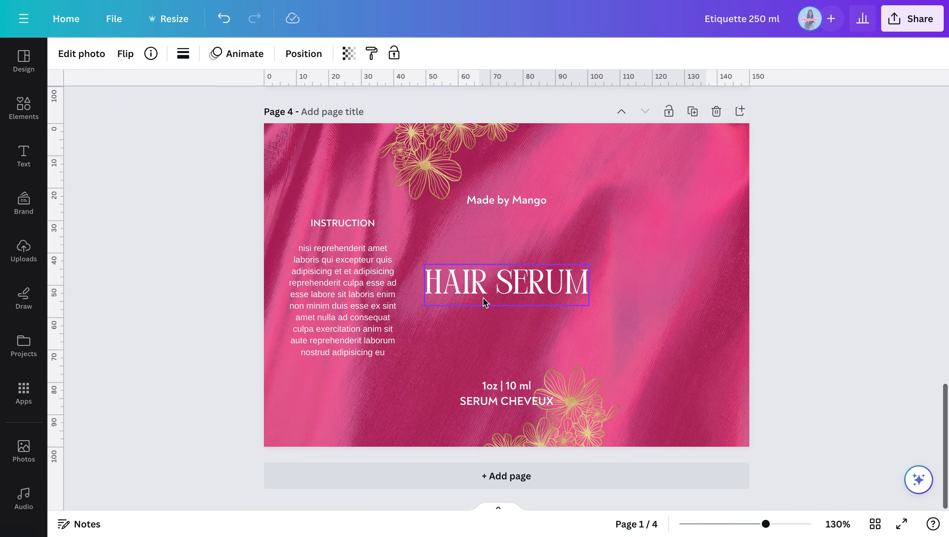
left_click_drag(634, 457, 429, 119)
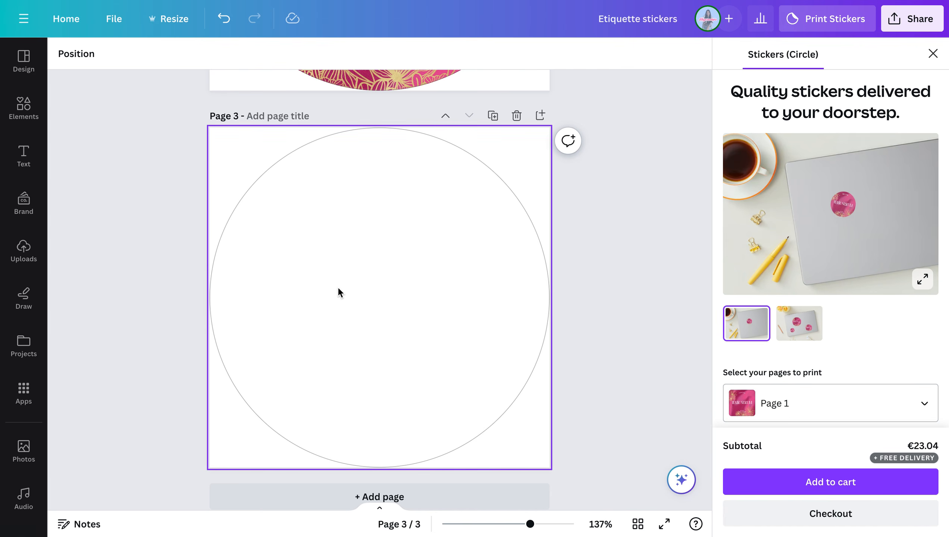
key("ctrl+v")
left_click_drag(339, 289, 394, 287)
- Set the background of page 3 to the pink document color
left_click(531, 170)
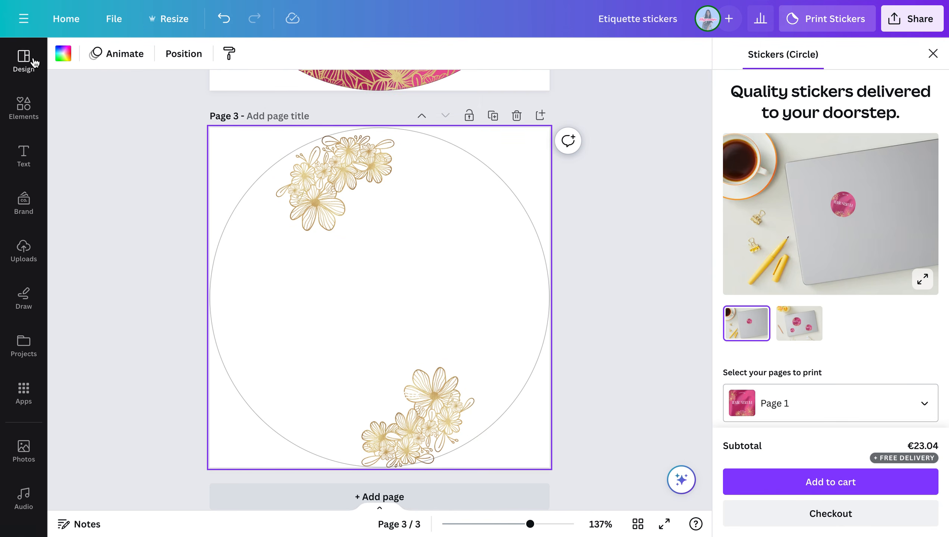
left_click(59, 56)
left_click(110, 132)
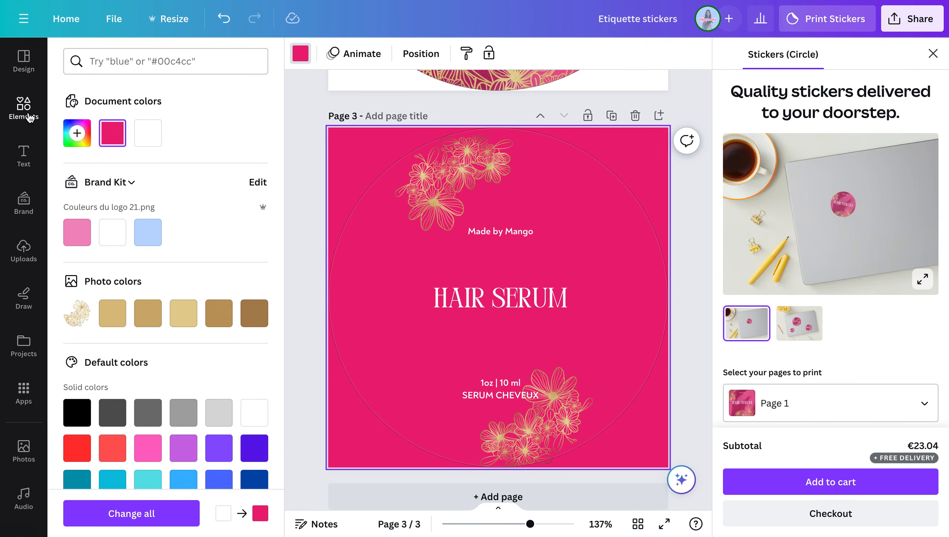
- Add the recently used draped fabric texture to page 3 and set it as the page background
left_click(29, 116)
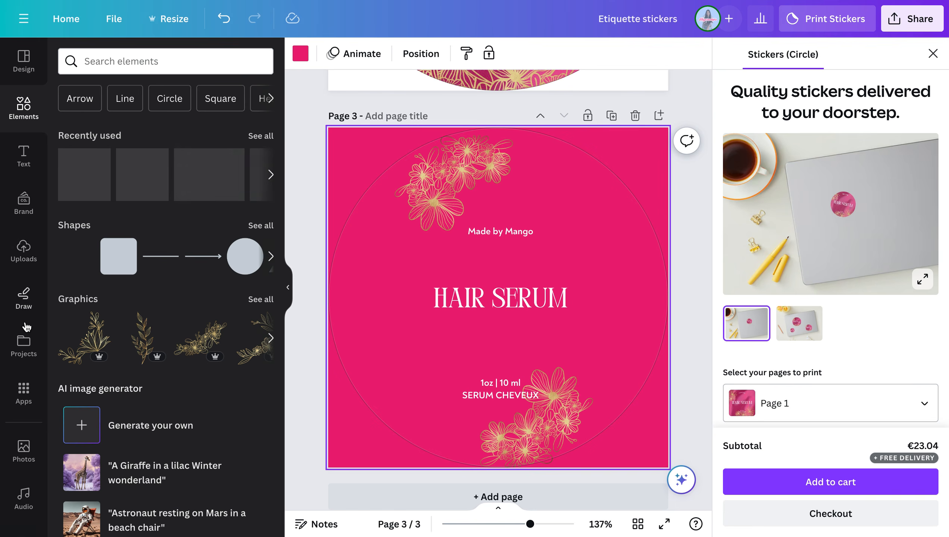
left_click(25, 266)
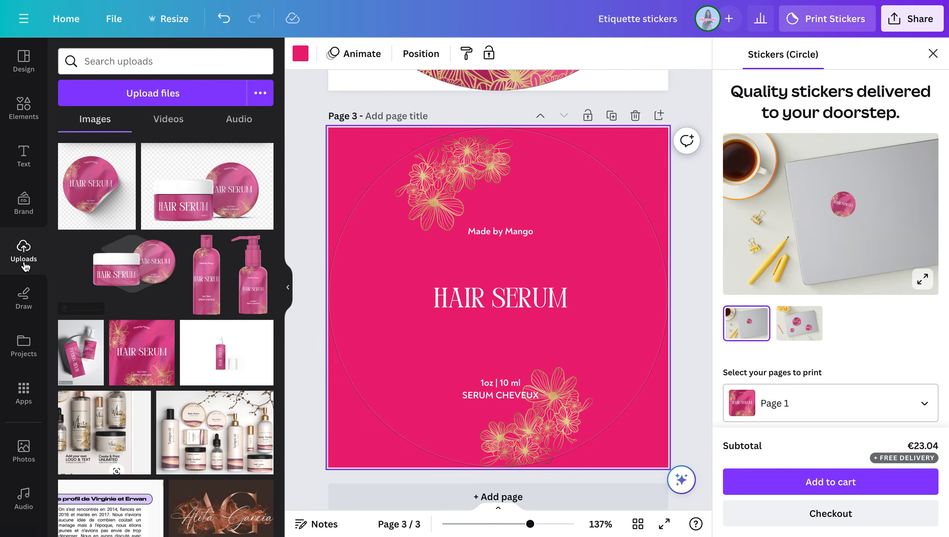
left_click(33, 119)
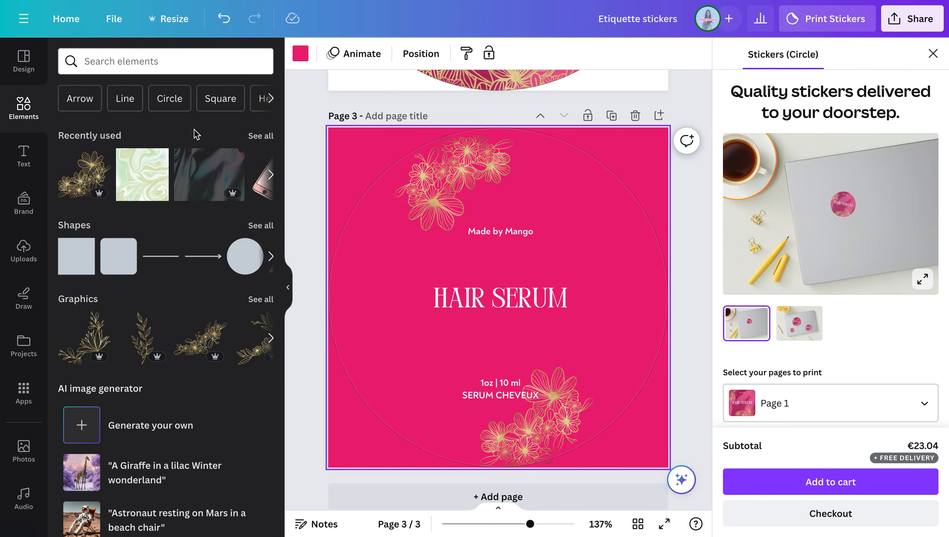
left_click(227, 166)
left_click(290, 289)
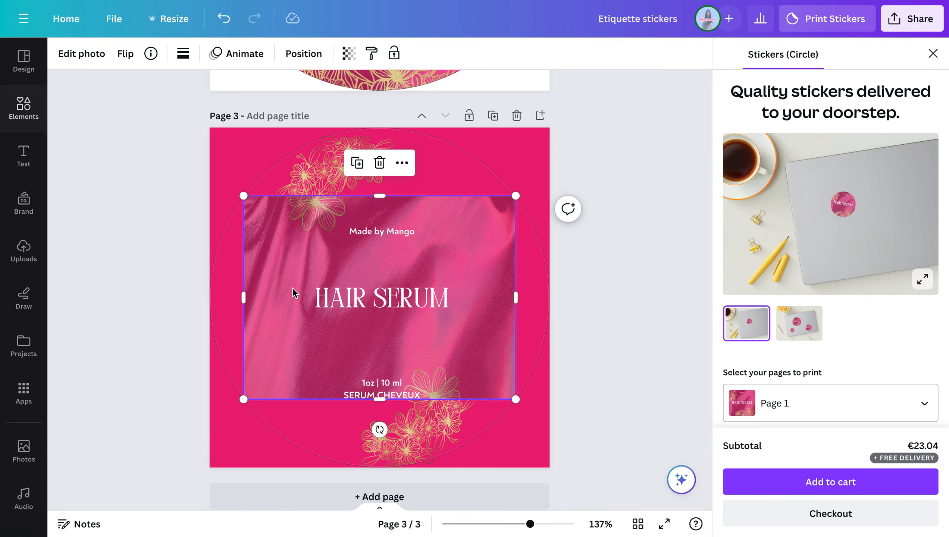
right_click(278, 273)
left_click(347, 490)
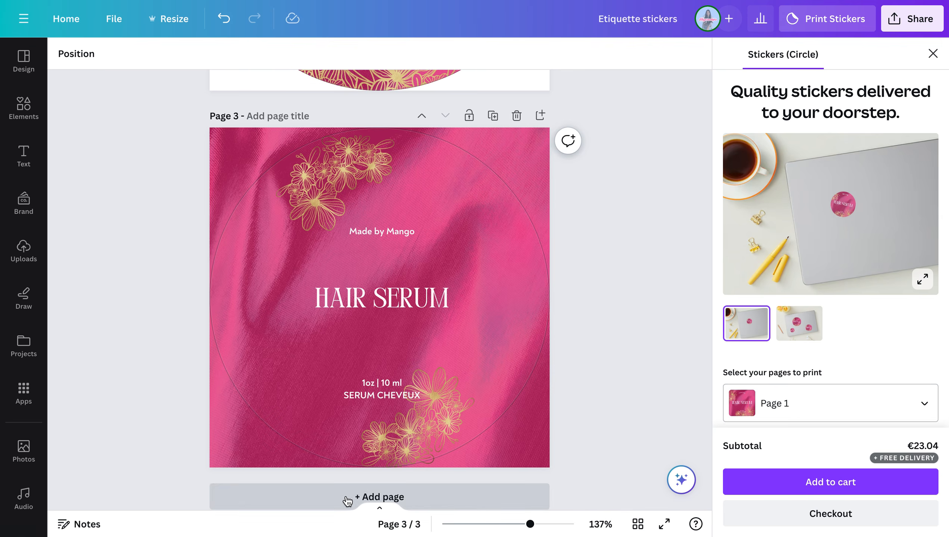
- Enlarge the two golden flower graphics on page 3 and position them at the circle's upper-left and lower-right edges
left_click(435, 425)
left_click_drag(473, 468, 539, 523)
left_click(320, 187)
left_click_drag(282, 127, 145, 1)
left_click_drag(288, 167, 352, 212)
left_click_drag(449, 285, 256, 185)
left_click(270, 116)
- Enlarge "Made by Mango" to font size 15 and widen "HAIR SERUM" across most of the circle, centering both on page 3
left_click(388, 233)
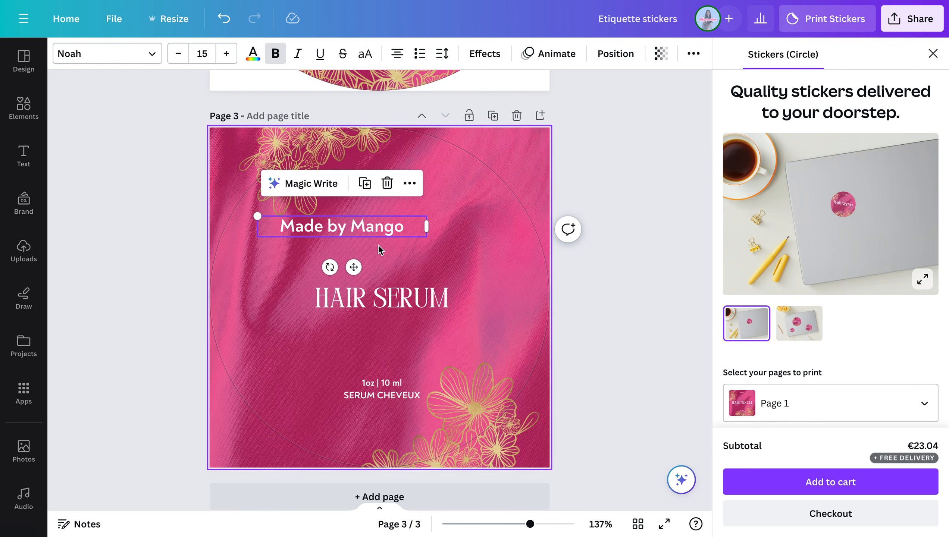
left_click_drag(353, 265, 399, 258)
left_click(318, 292)
left_click_drag(314, 281, 182, 249)
left_click_drag(396, 297, 437, 304)
- Enlarge the "1oz | 10 ml SERUM CHEVEUX" text to font size 8.9 and center it in the lower part of page 3
left_click(387, 378)
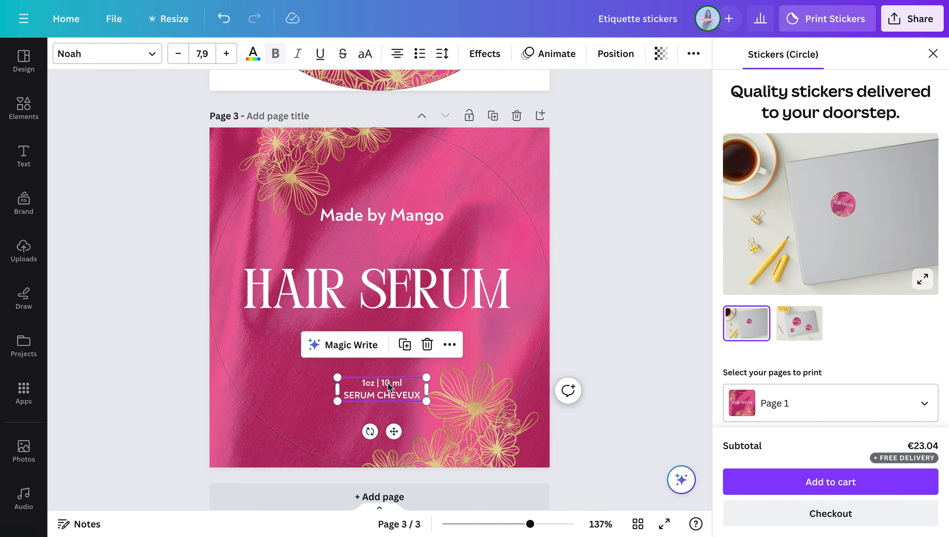
left_click_drag(324, 371, 238, 350)
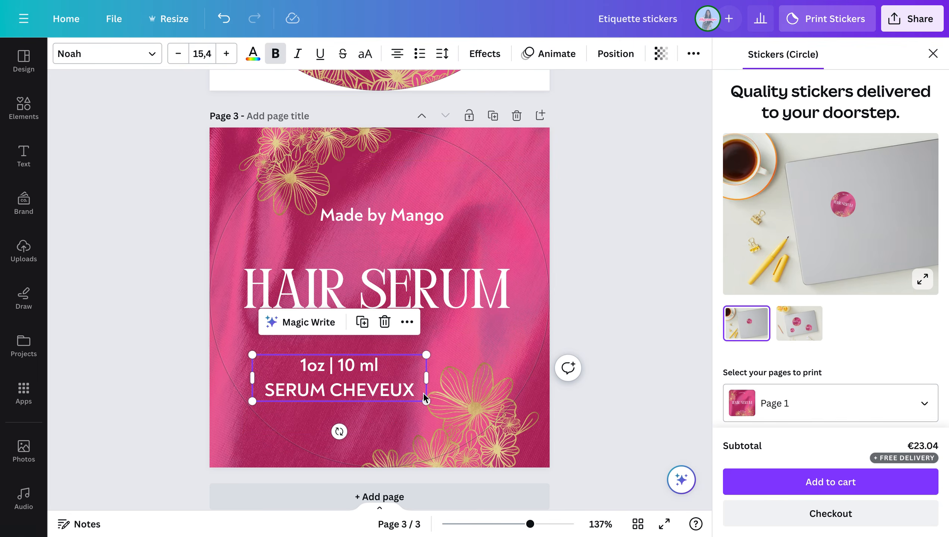
left_click_drag(426, 401, 389, 396)
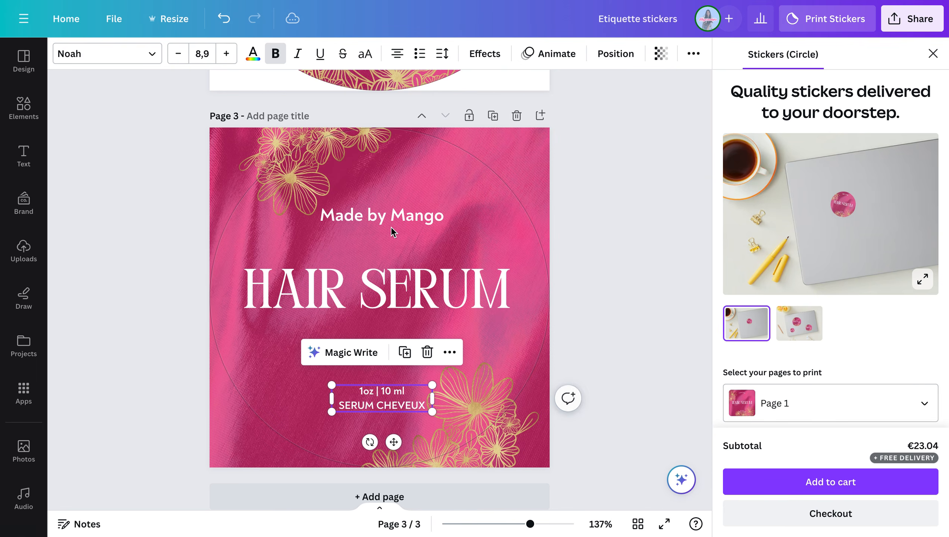
- Apply the Curve text shape to "Made by Mango" with a curve of 34 and move it up to the circle's upper edge
left_click(392, 224)
left_click(484, 53)
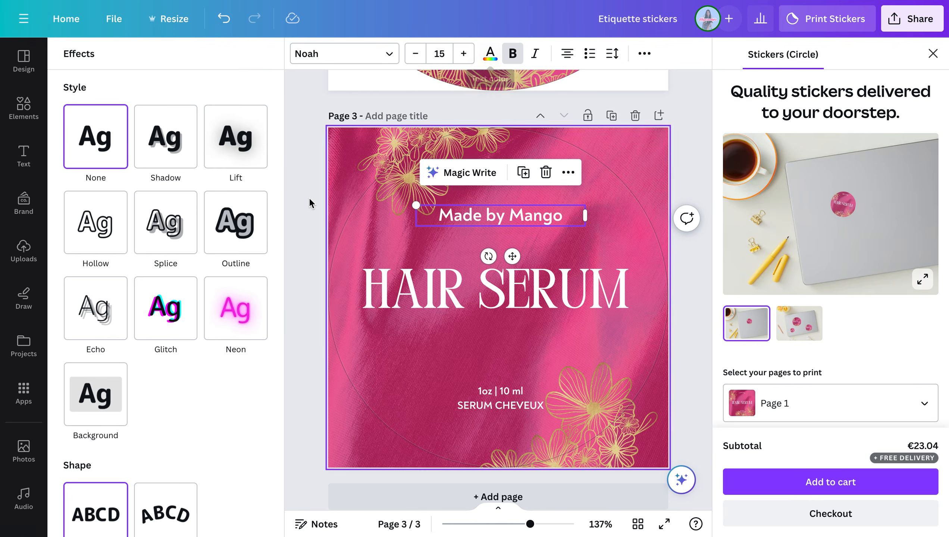
scroll(230, 417, "down", 1)
left_click(162, 476)
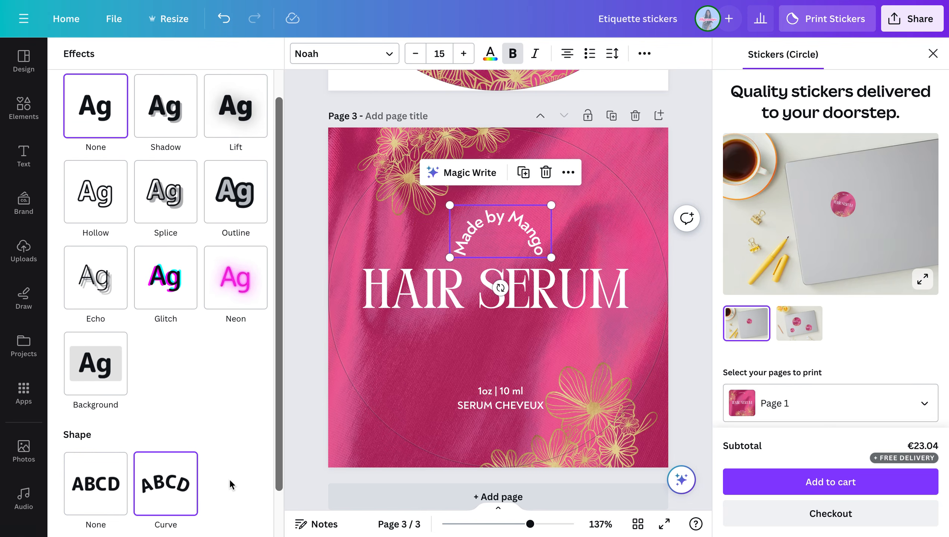
scroll(226, 493, "down", 1)
scroll(150, 383, "down", 1)
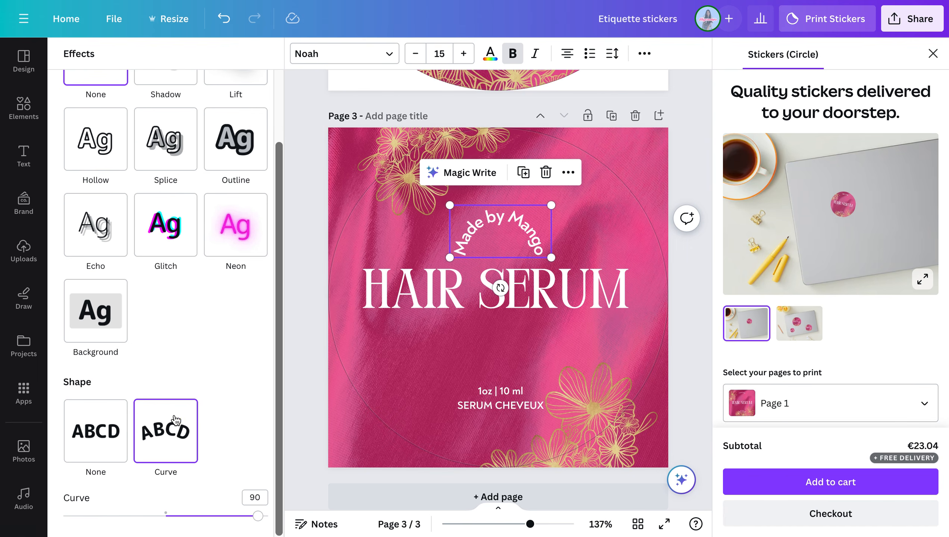
left_click_drag(258, 516, 217, 517)
left_click_drag(488, 225, 492, 165)
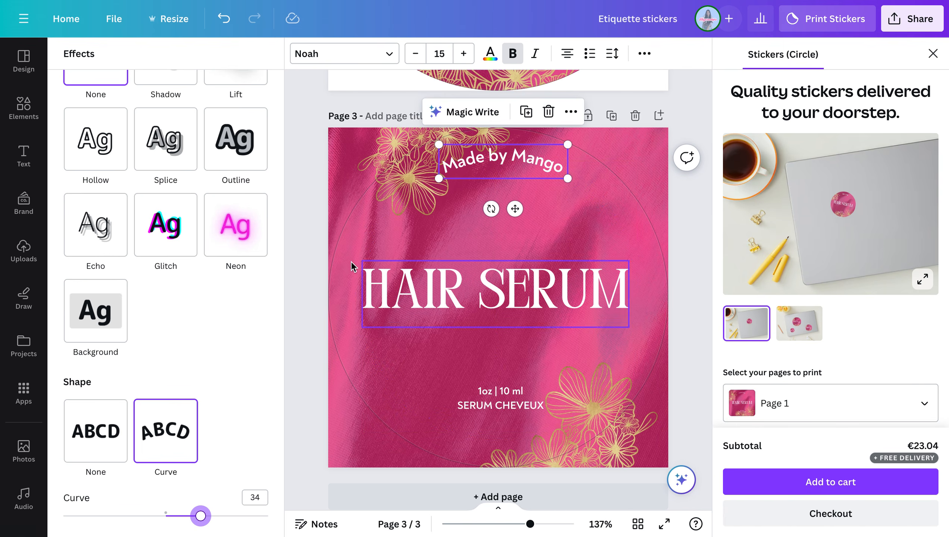
left_click(304, 360)
left_click(581, 296)
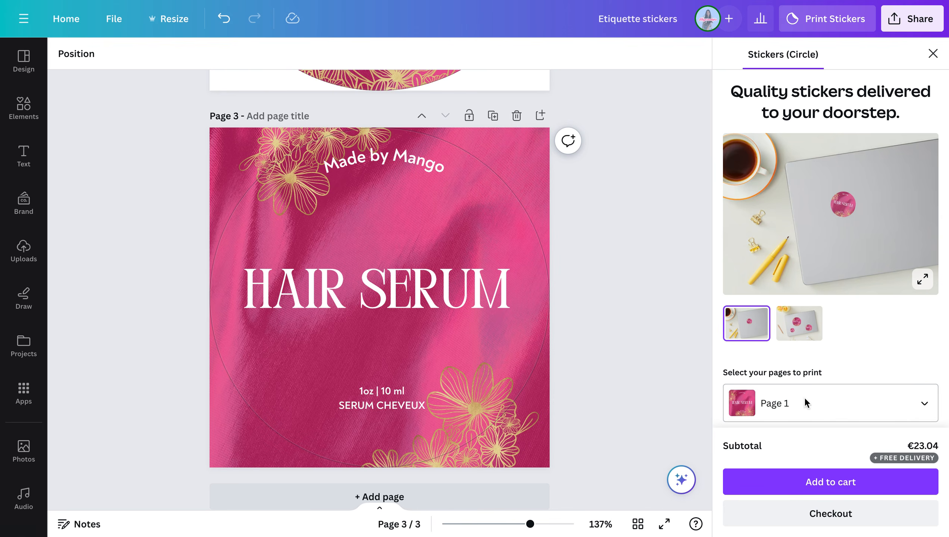
- Examine the enlarged laptop sticker mockup, close it, and review the circular designs on pages 3 and 2
scroll(812, 265, "down", 5)
scroll(812, 265, "up", 5)
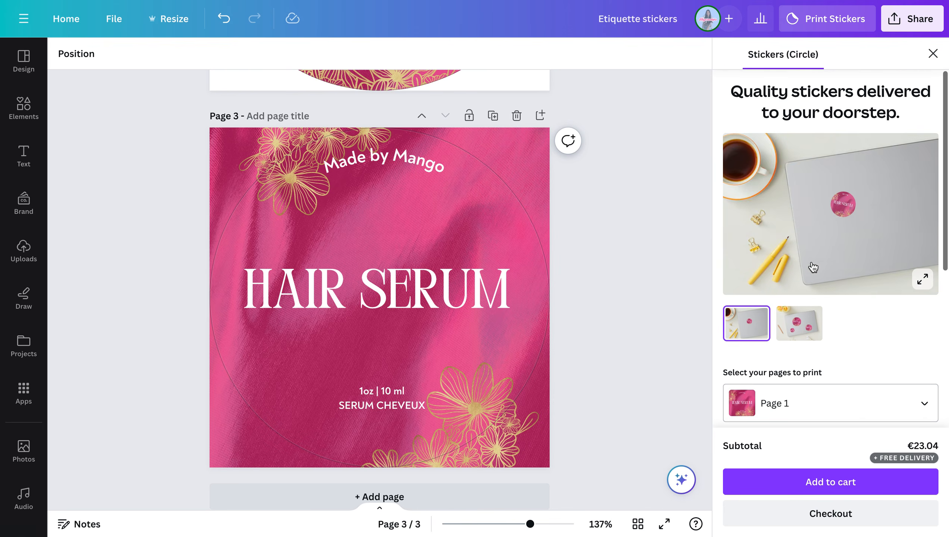
left_click(862, 172)
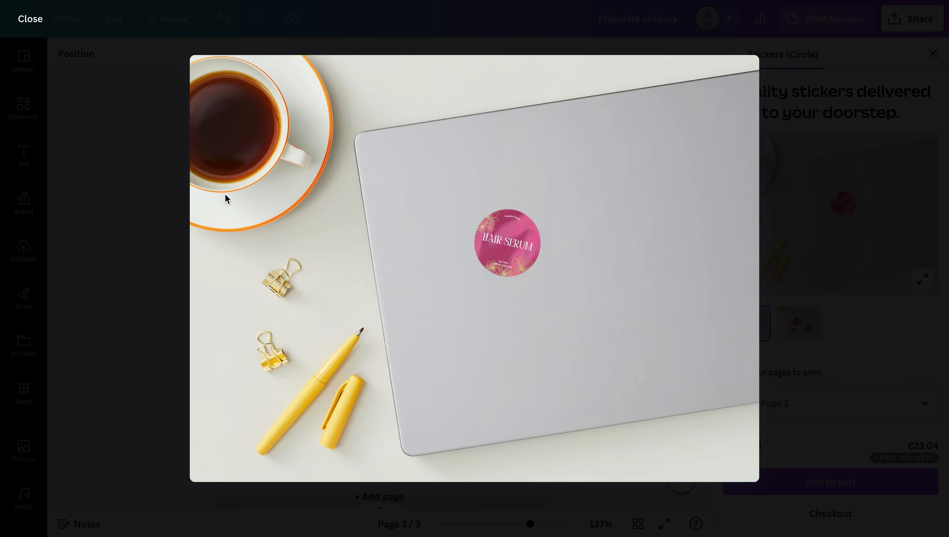
left_click(34, 19)
scroll(617, 285, "up", 8)
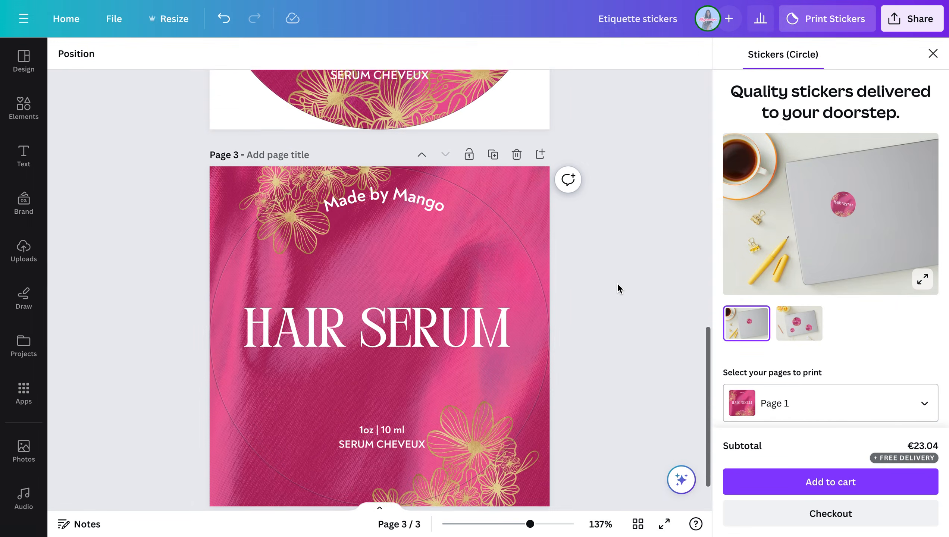
scroll(619, 289, "up", 1)
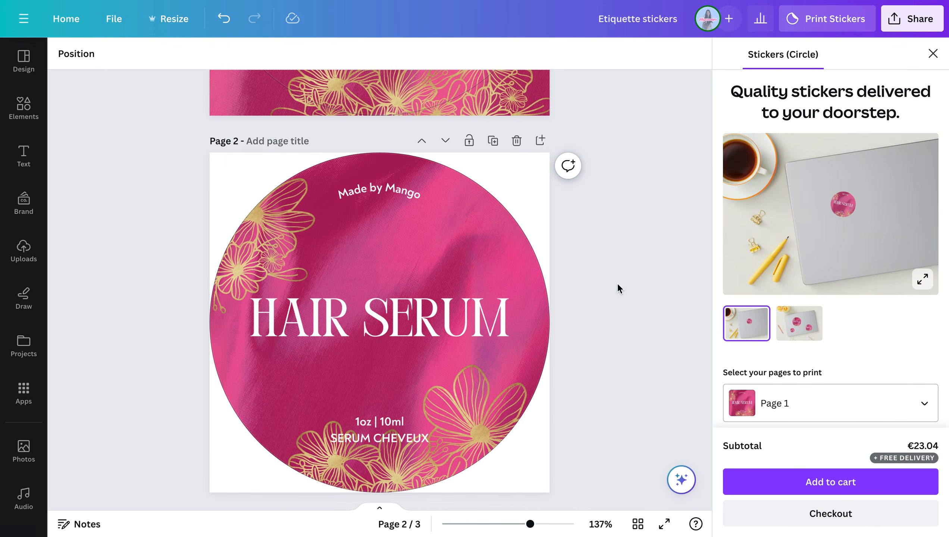